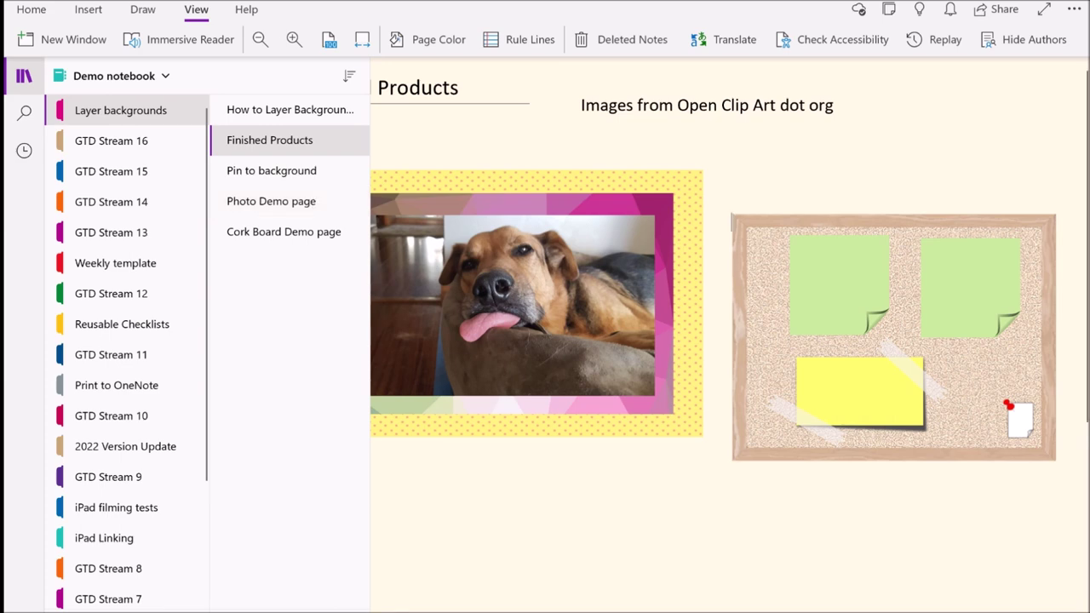
Open the Pin to background page and add a two-line text note, "Start typing" and "Image moves", just above the yellow dotted picture.
scroll(728, 315, left, 3)
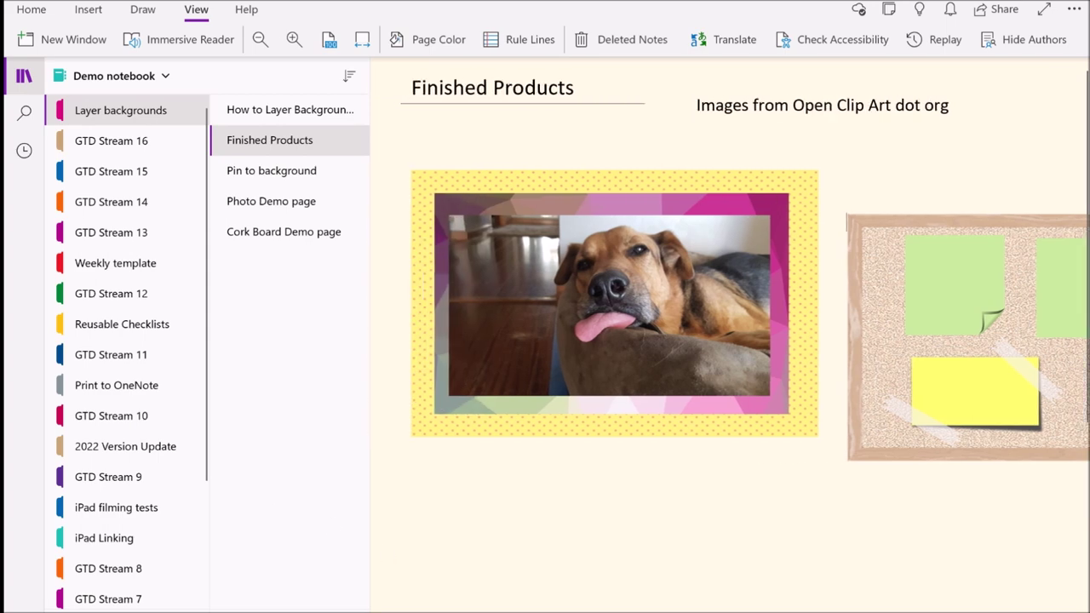
click(260, 176)
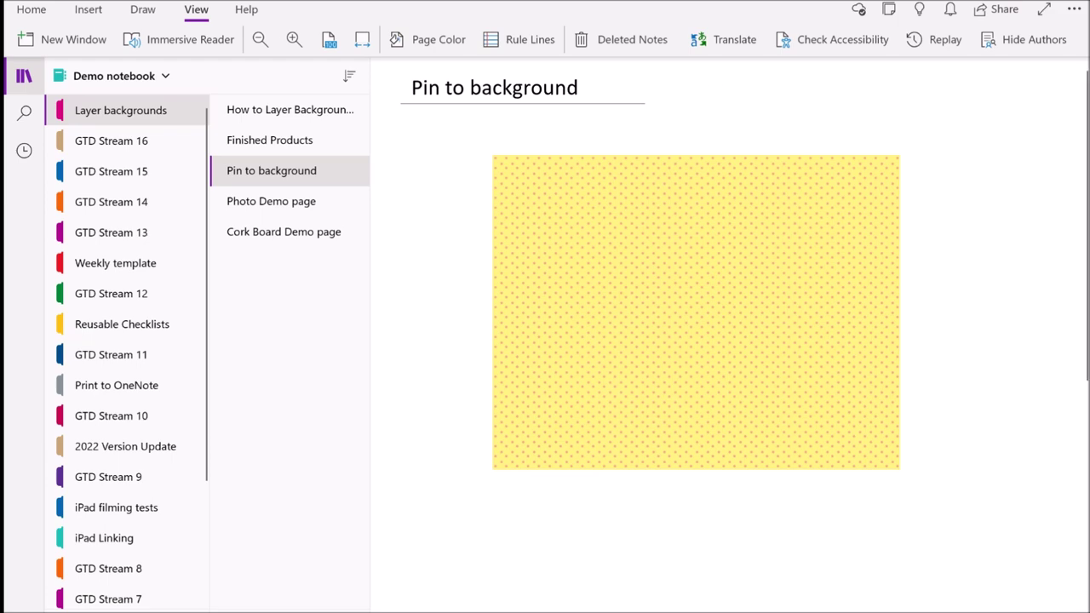
click(676, 144)
text(star)
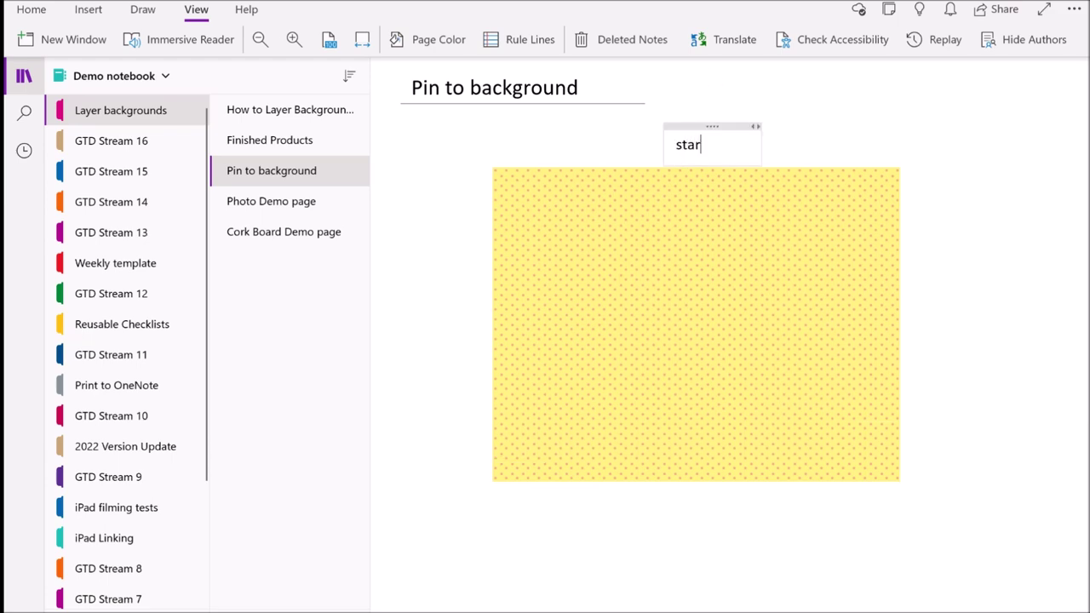
text(t typing)
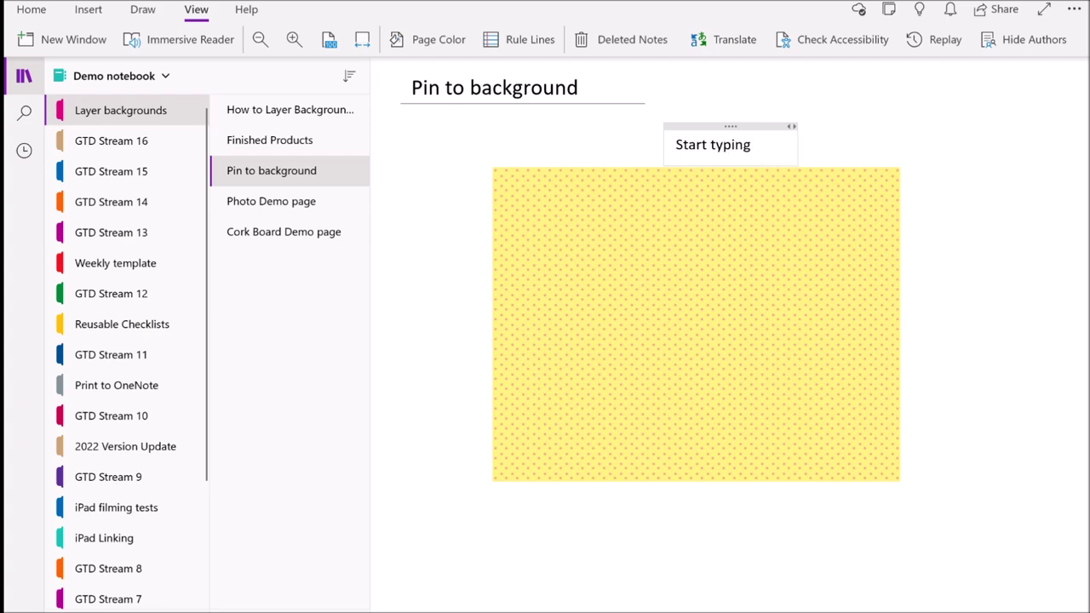
key(Return)
text(image mo )
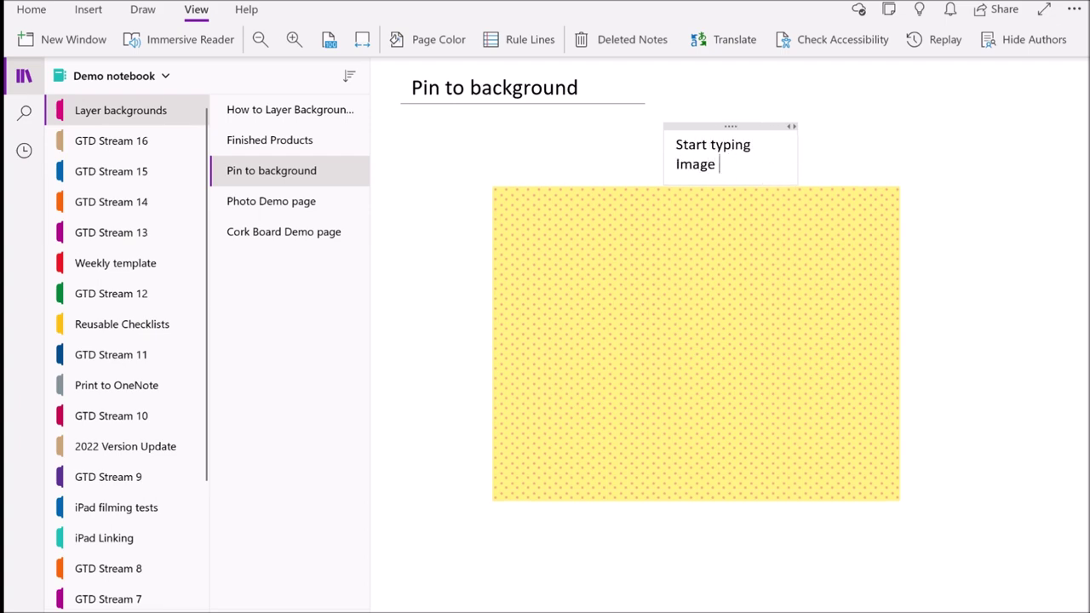
text(ves)
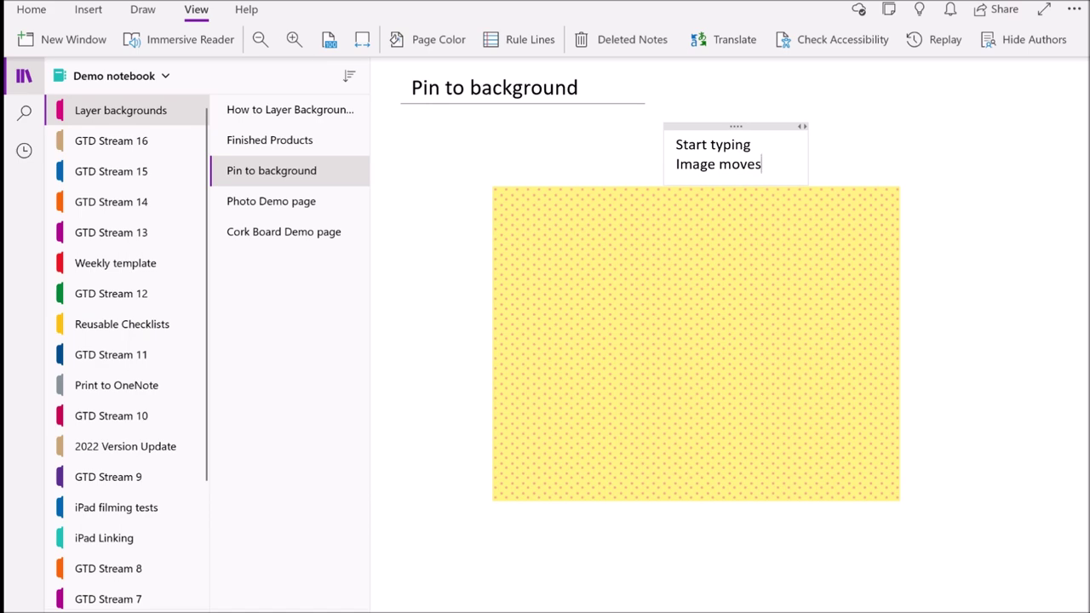
Set the yellow dotted picture on the Pin to background page as background.
click(608, 219)
right_click(609, 218)
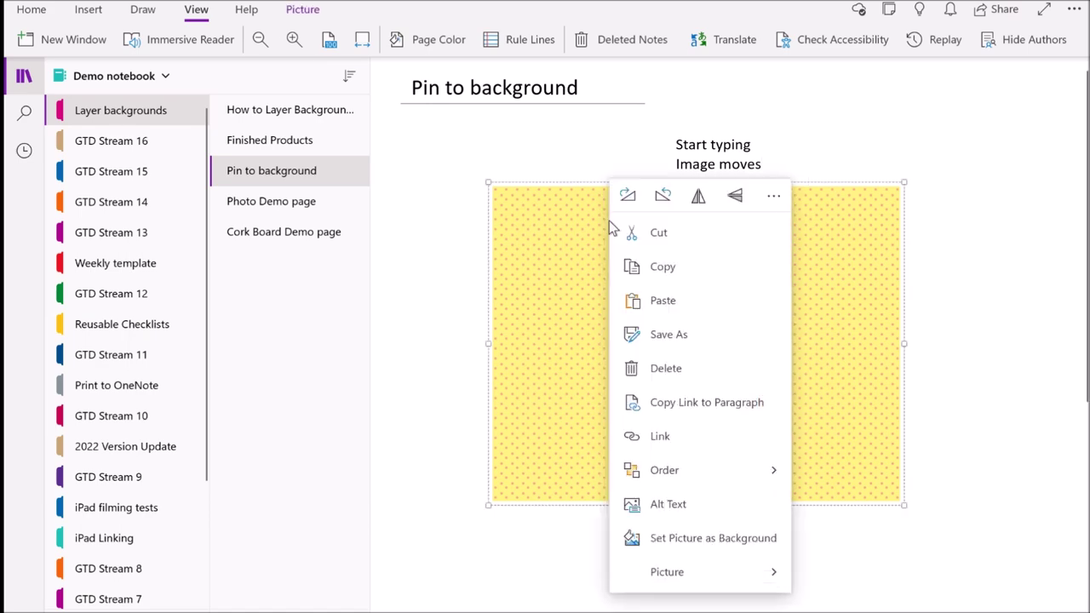
click(665, 538)
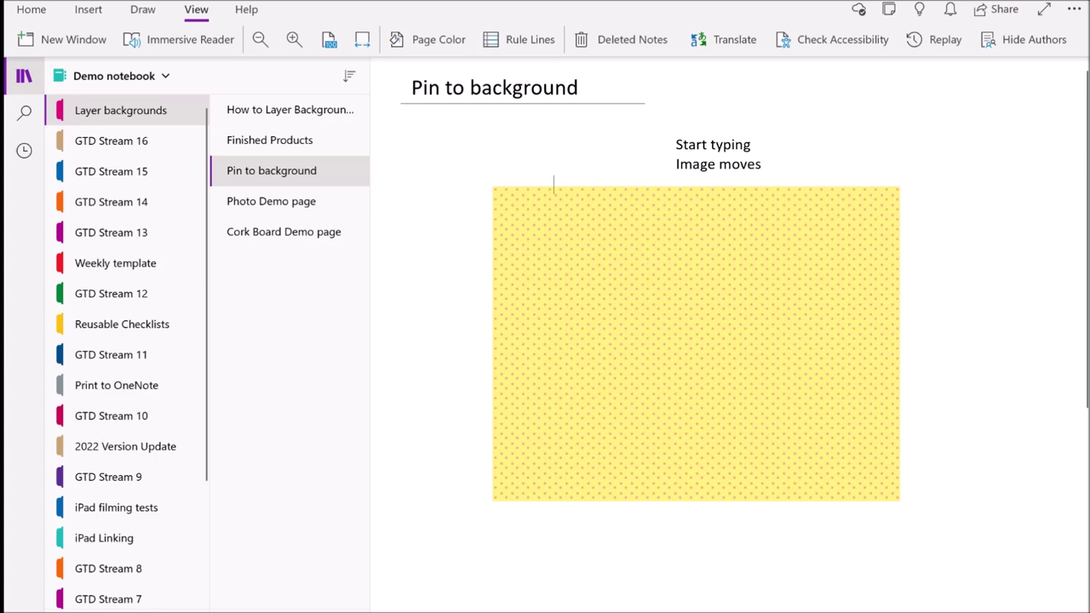
Add a two-line text note, "You can type" and "Nothing happens!", at the yellow picture's upper edge and move it down onto the picture.
click(554, 185)
text(You can type)
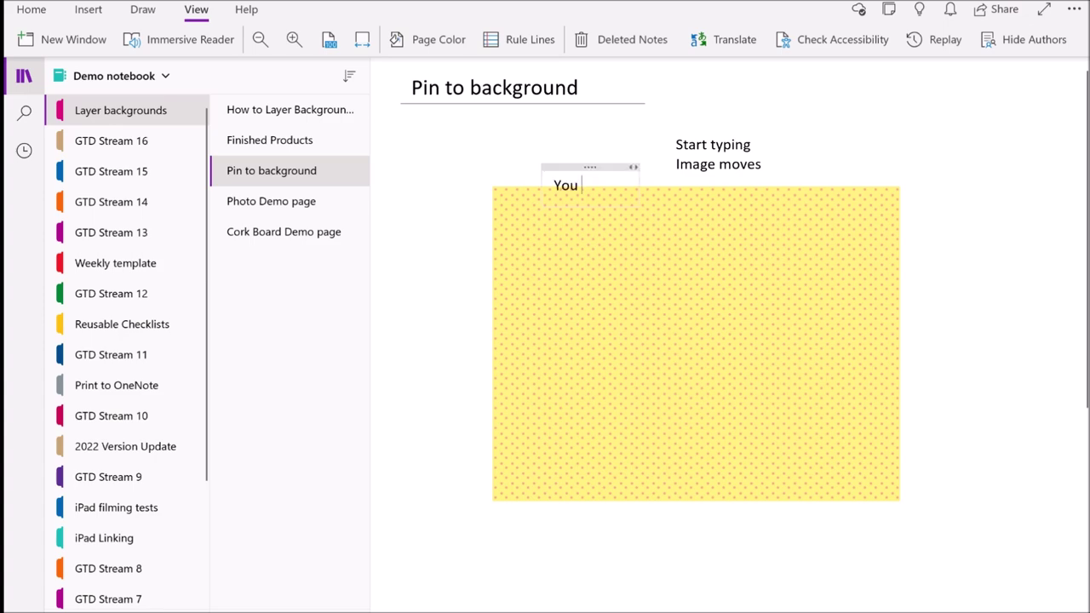
key(Return)
text(n type Nothin)
text(g happens!)
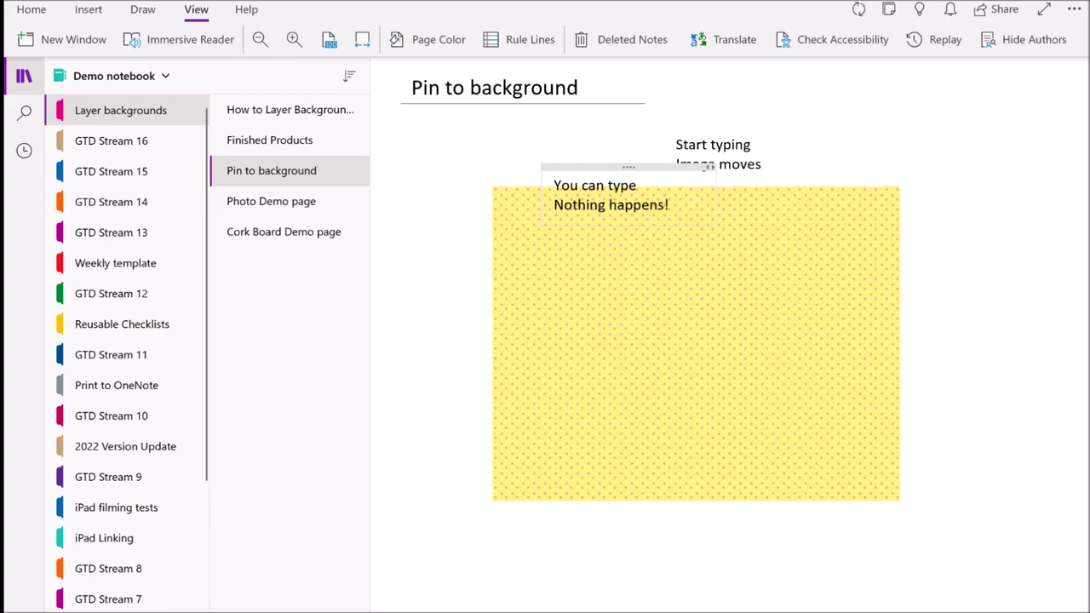
drag(555, 165, 575, 246)
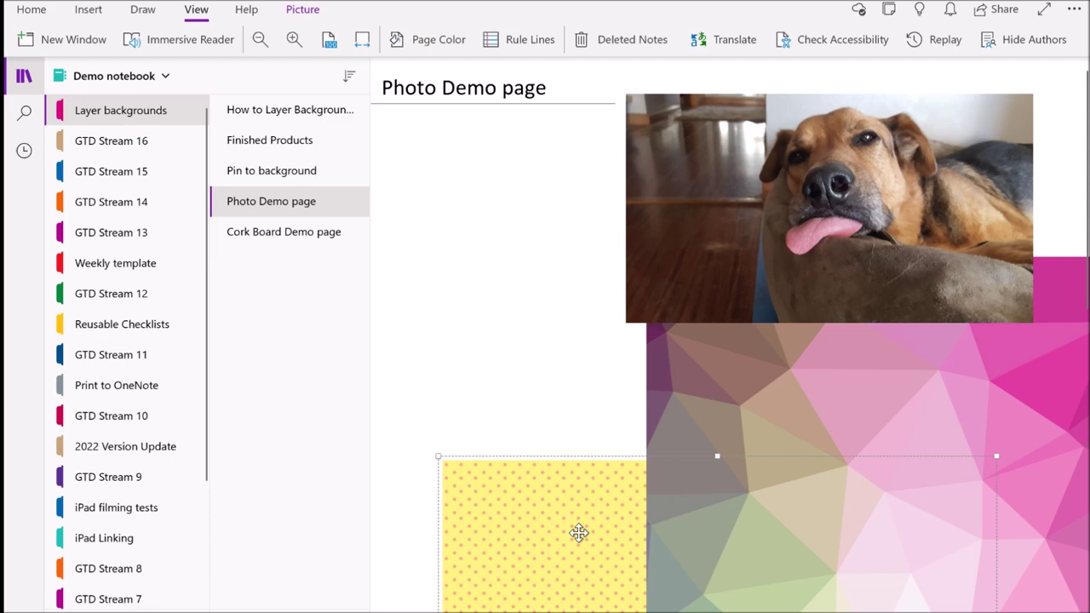
Stack the pictures on the Photo Demo page, with the yellow dotted pattern underneath, the geometric pattern inside it and the dog photo centred on top.
drag(579, 531, 562, 205)
drag(811, 475, 628, 397)
drag(747, 255, 679, 333)
click(728, 603)
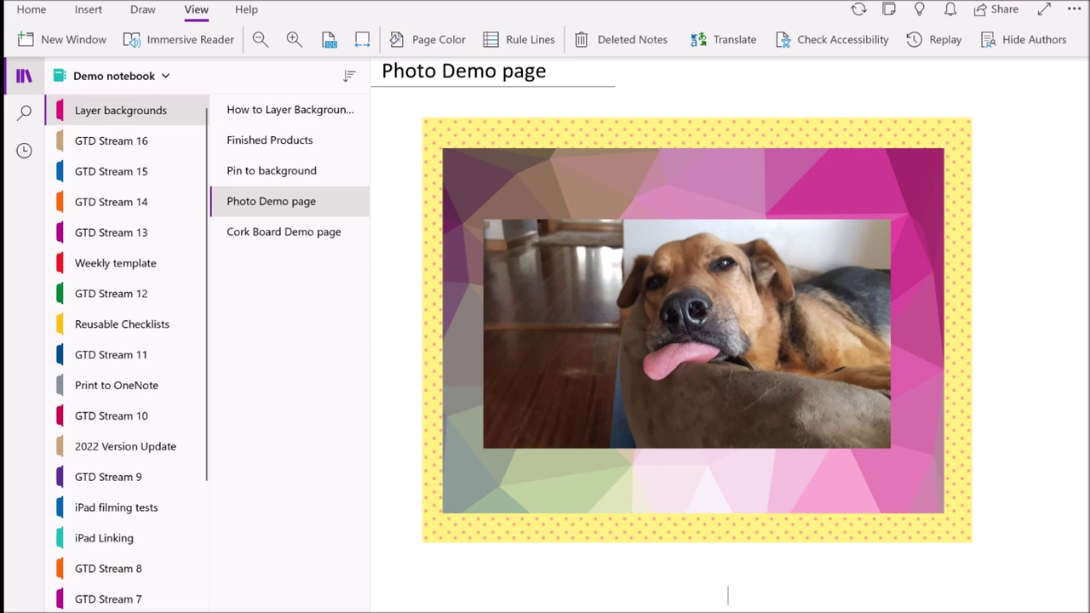
Set the stacked pictures as background one by one, from the dog photo through the geometric pattern to the yellow dotted pattern.
right_click(558, 283)
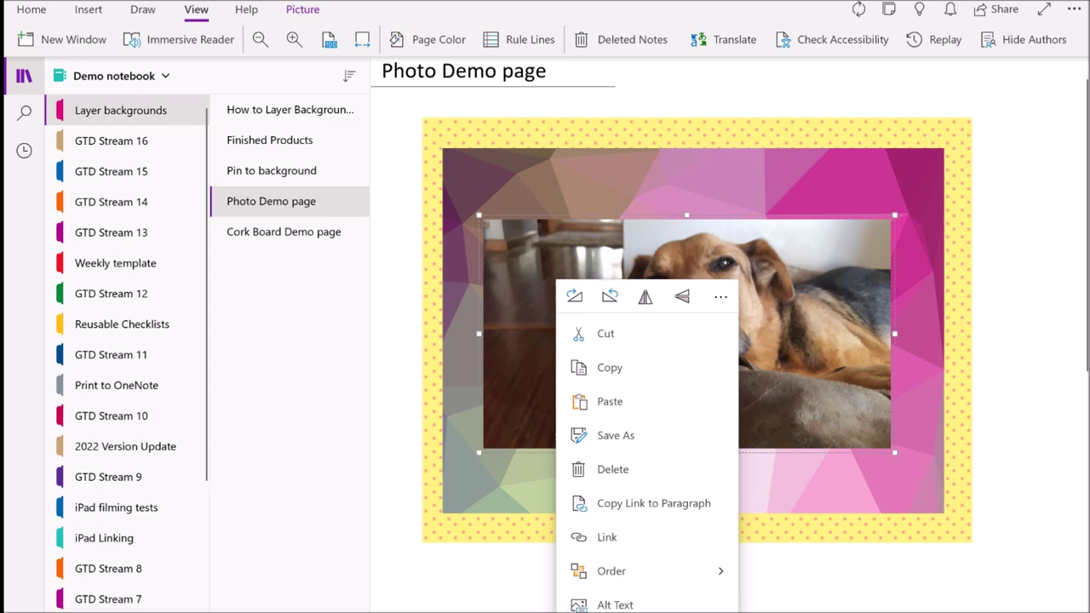
key(Delete)
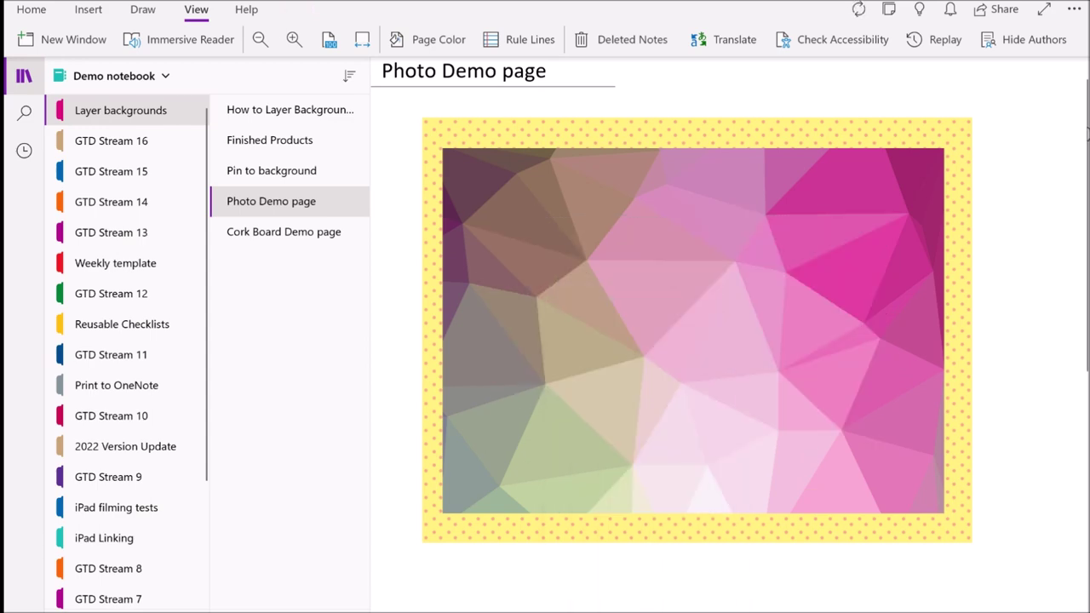
scroll(697, 330, down, 1)
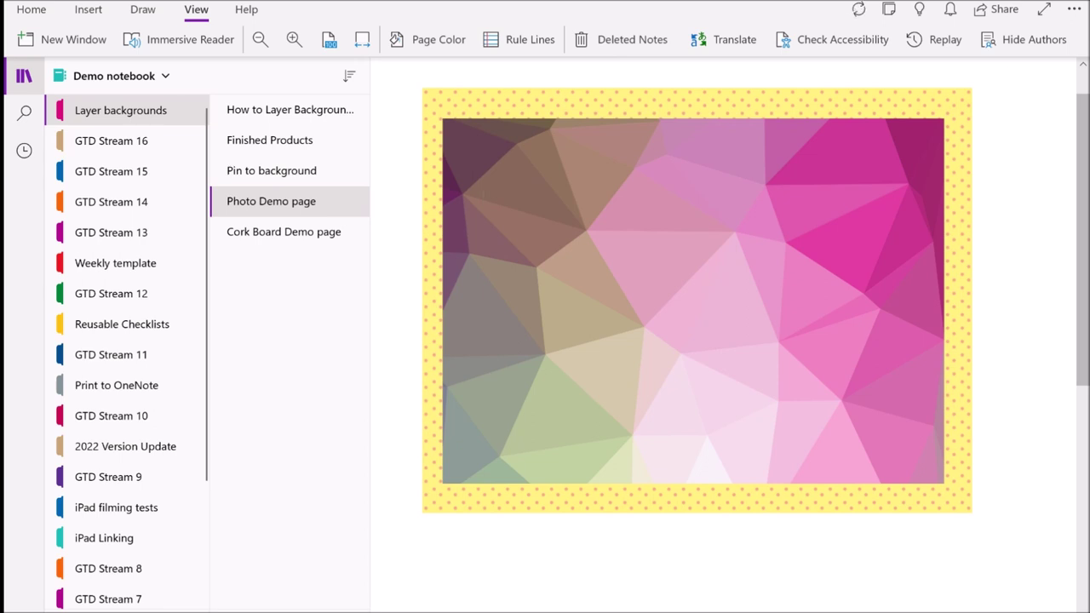
click(684, 279)
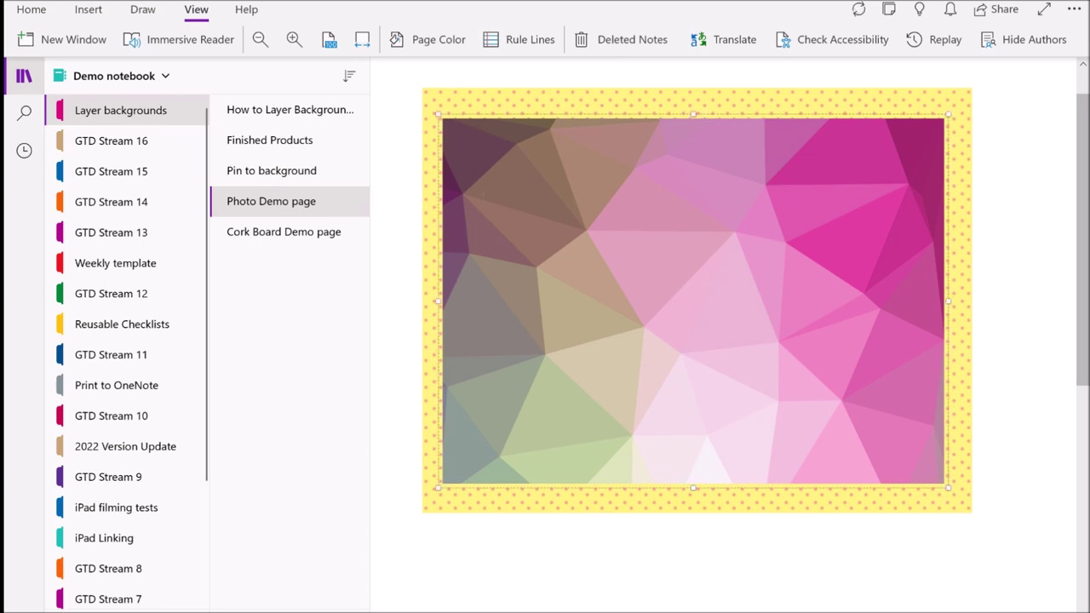
right_click(567, 215)
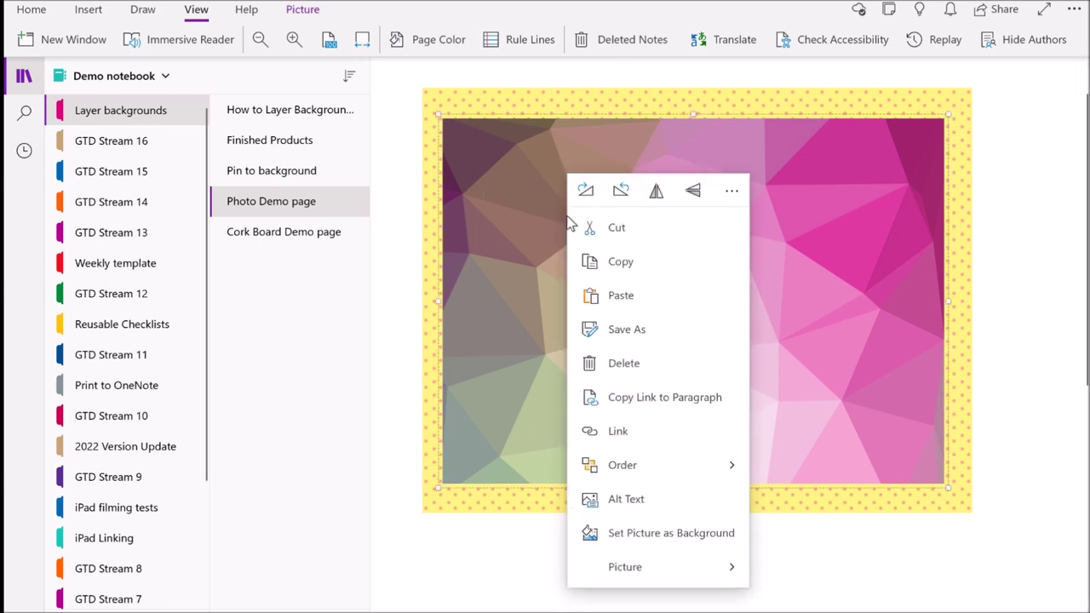
click(623, 538)
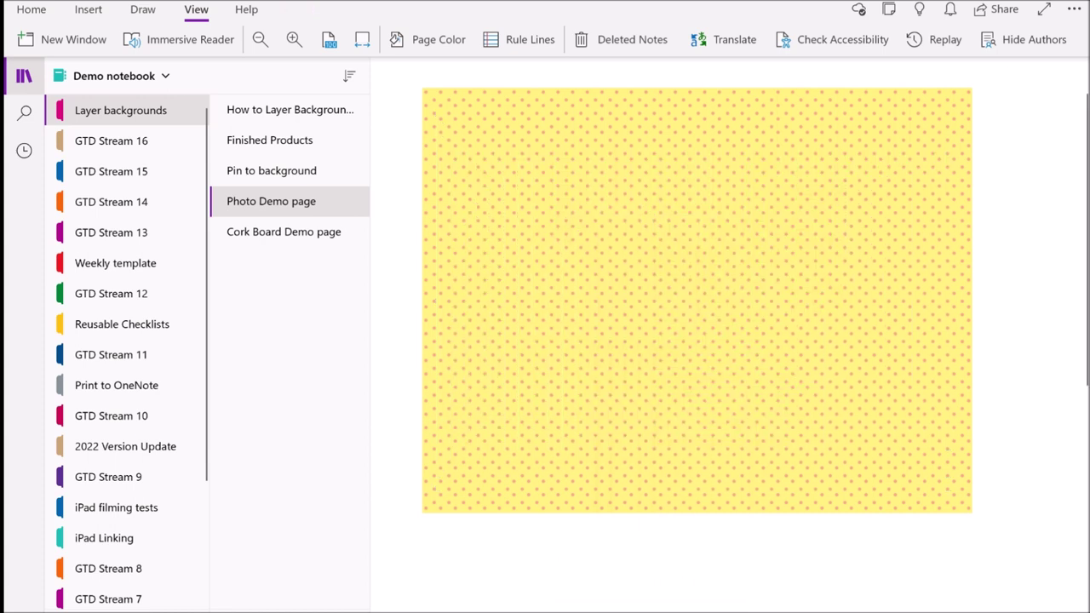
right_click(645, 270)
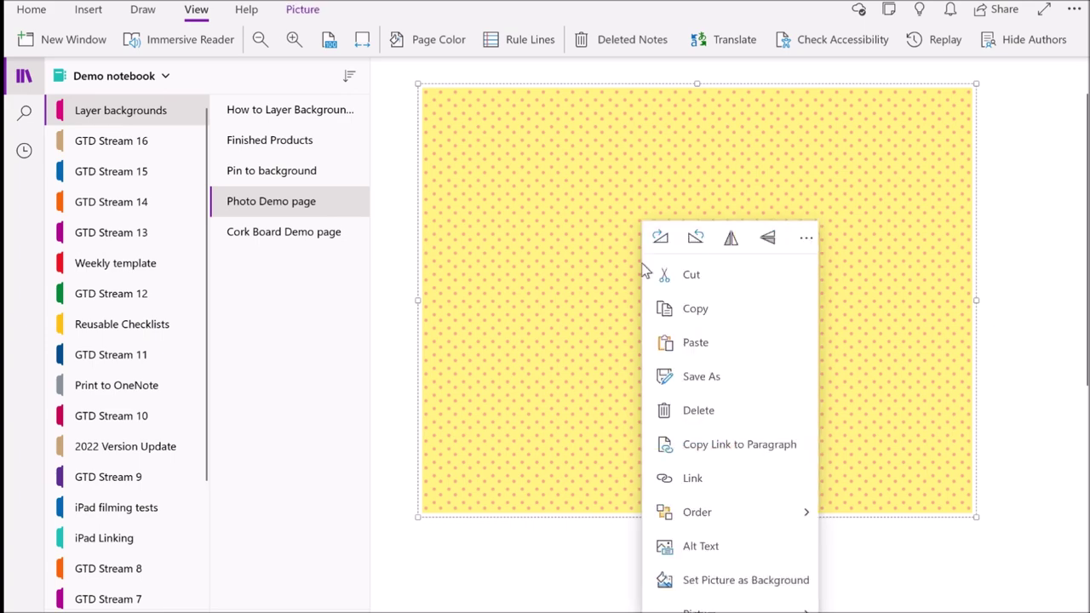
click(706, 581)
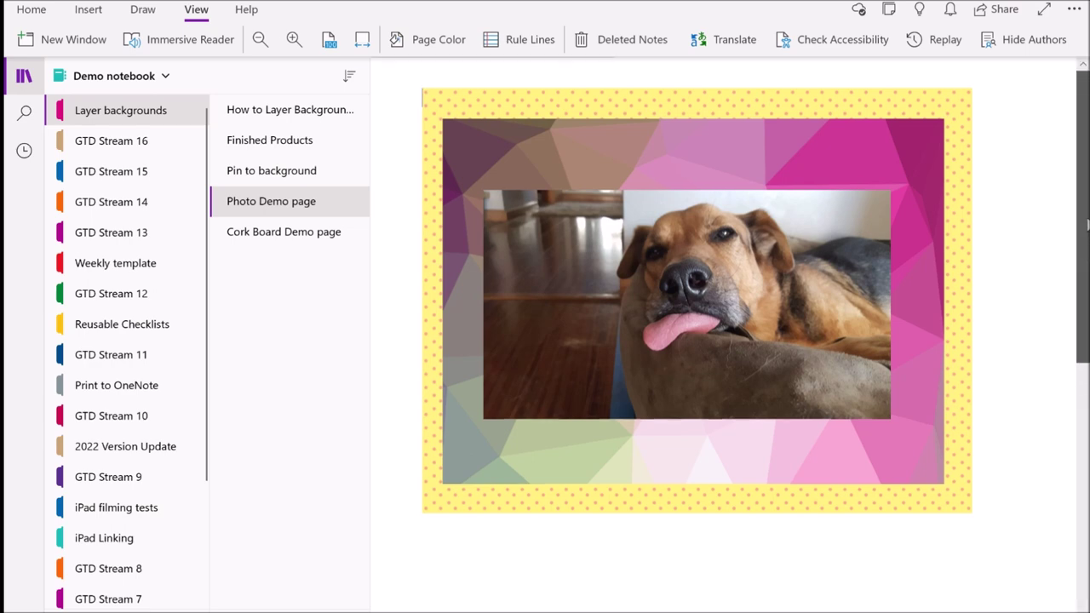
Add a two-line text note, "Type here" and "Nothing happens!", over the upper edge of the layered photo frame.
scroll(1085, 183, up, 1)
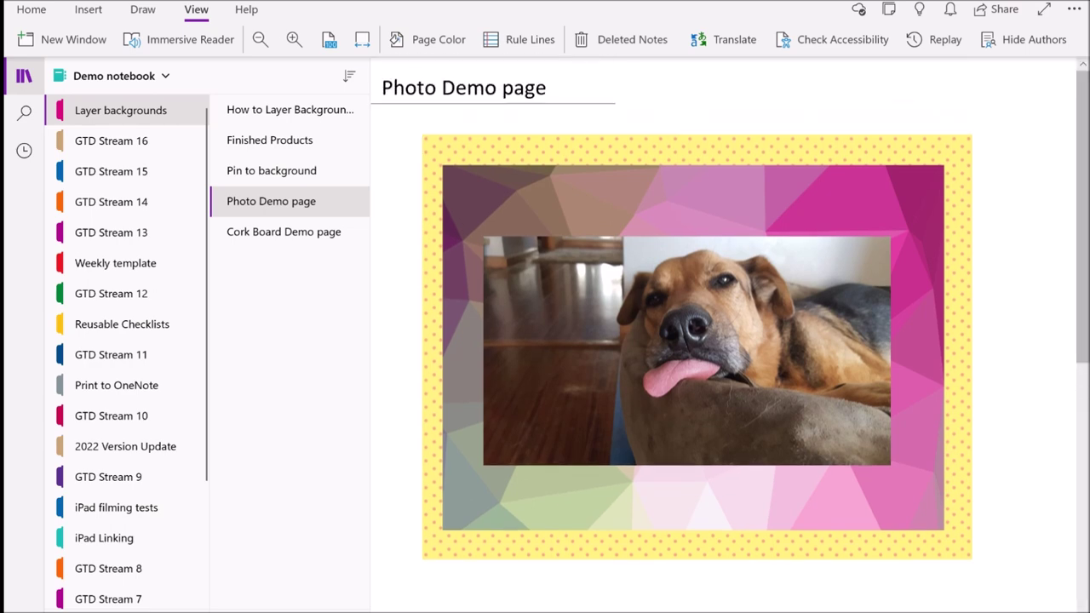
click(667, 123)
text(type here)
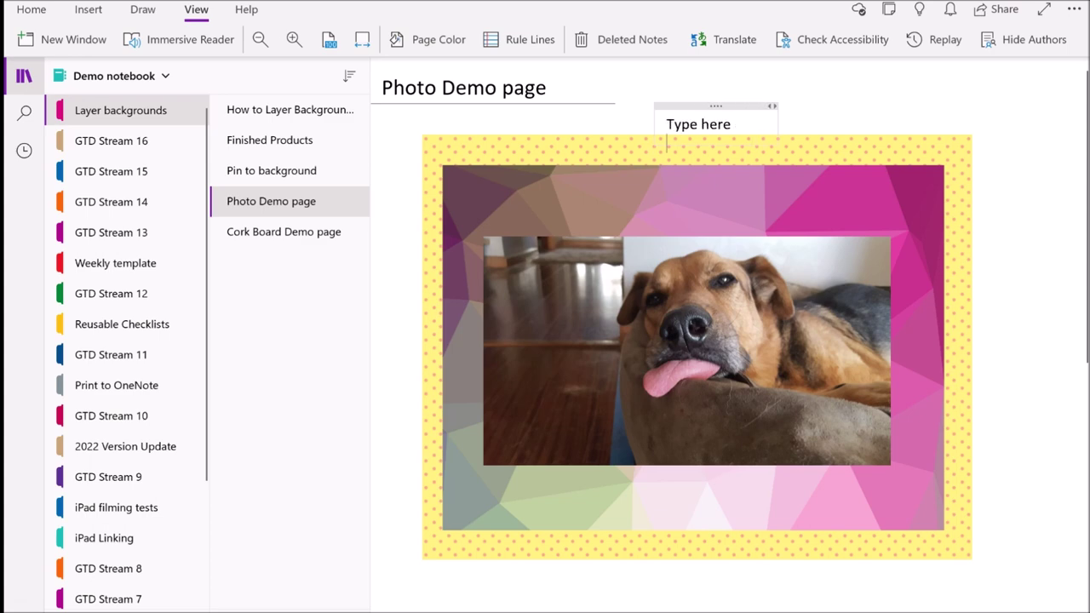
key(Return)
text(nothing happe)
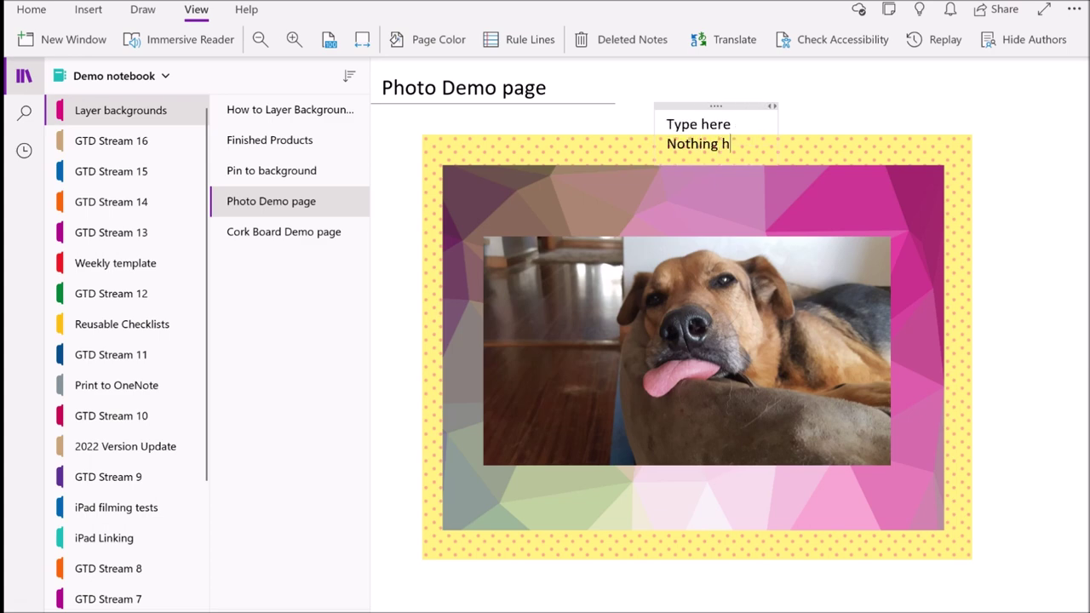
text(ns!)
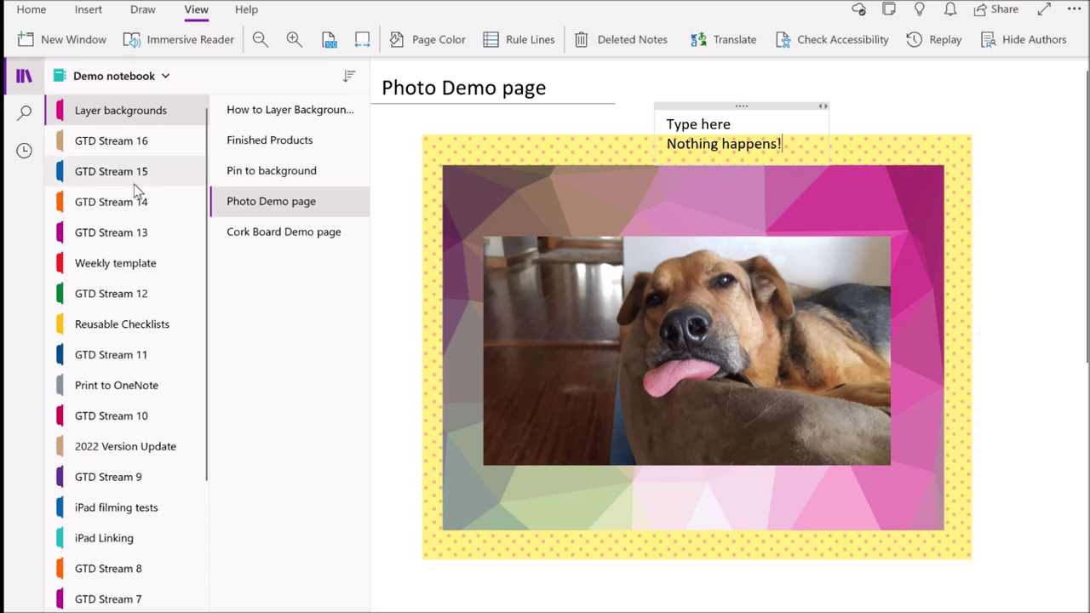
Open the Finished Products page and examine the finished cork board with its sticky notes.
click(248, 141)
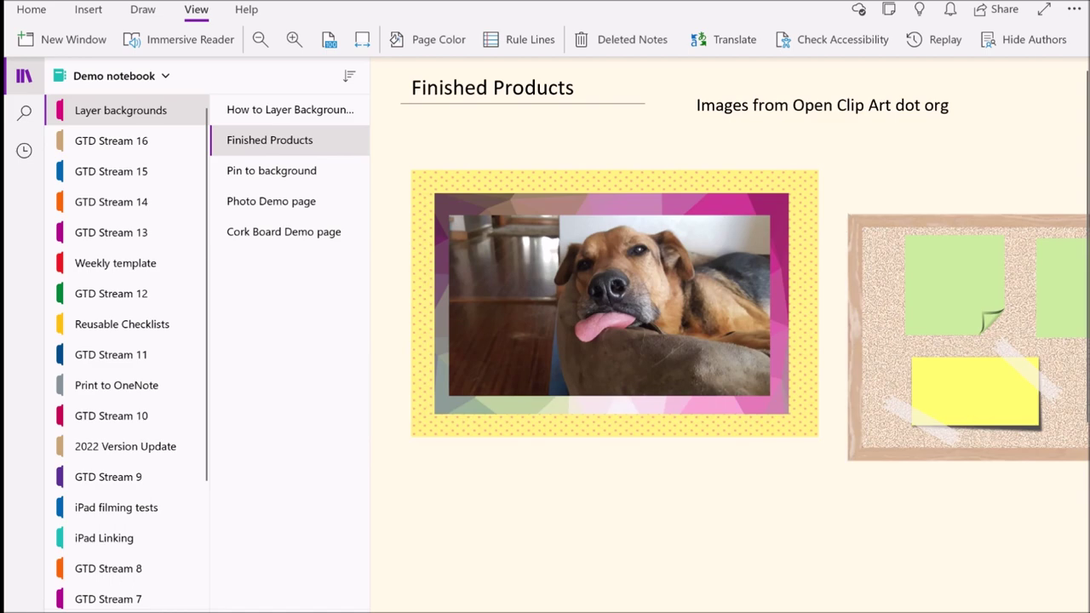
scroll(729, 315, right, 4)
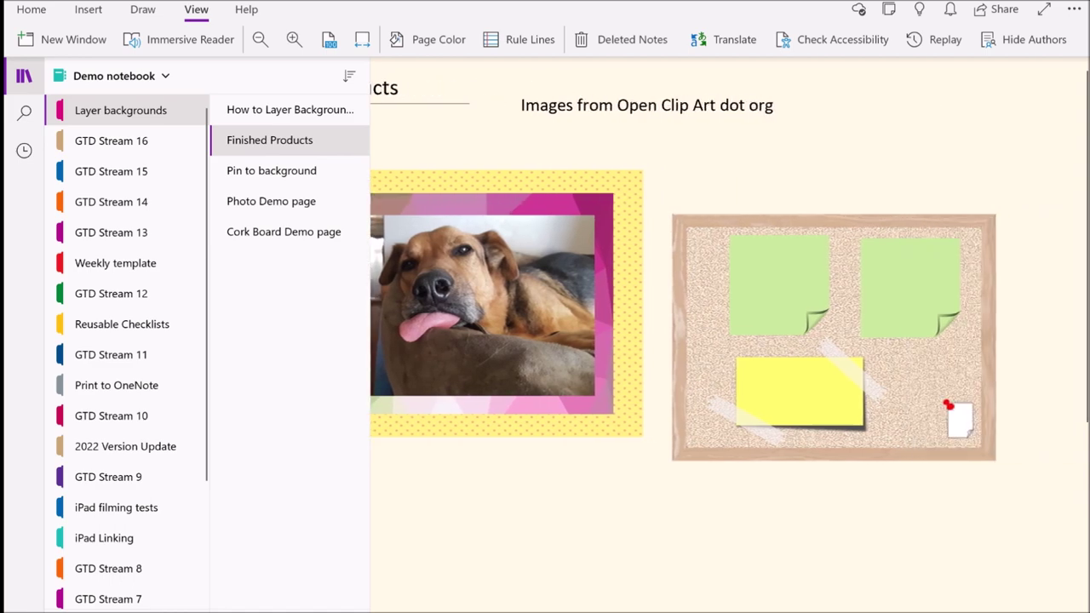
scroll(729, 315, right, 1)
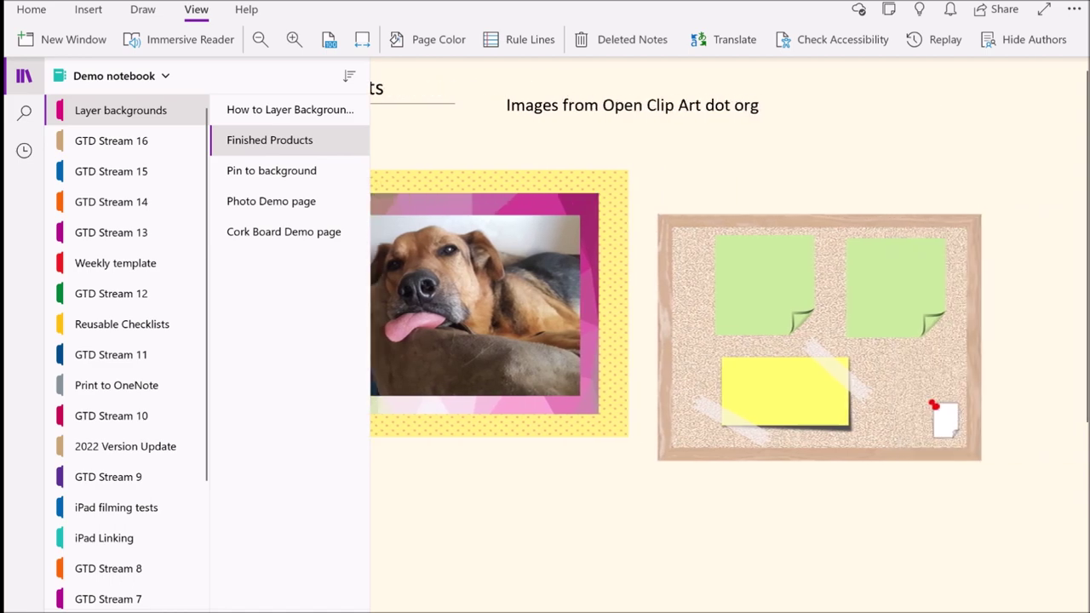
Open the Cork Board Demo page and inspect its pencil memo, green sticky note and taped yellow note pictures by selecting them in turn.
click(268, 235)
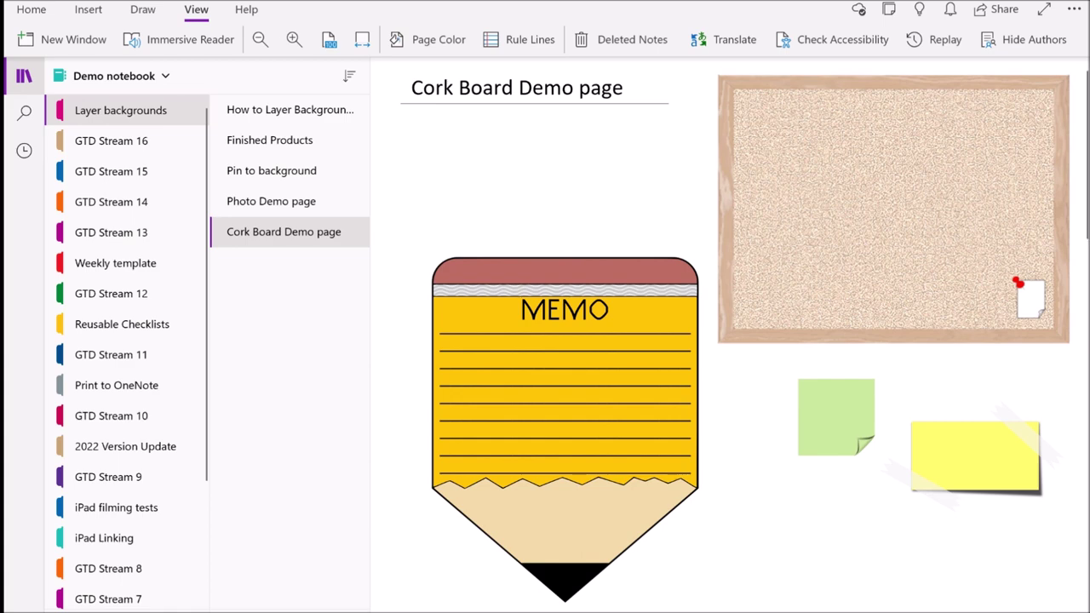
click(564, 429)
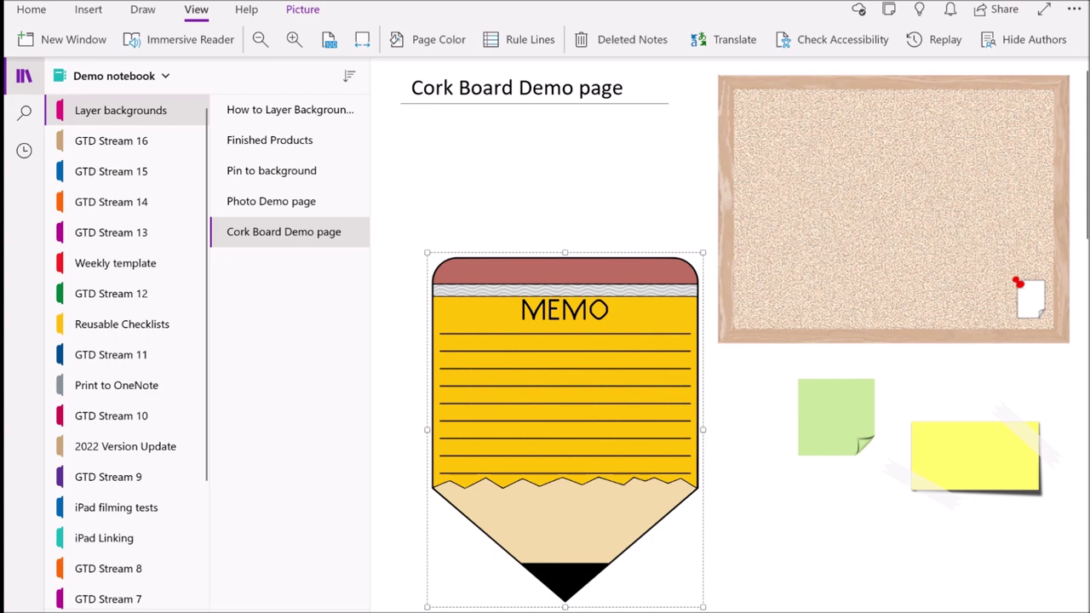
click(820, 418)
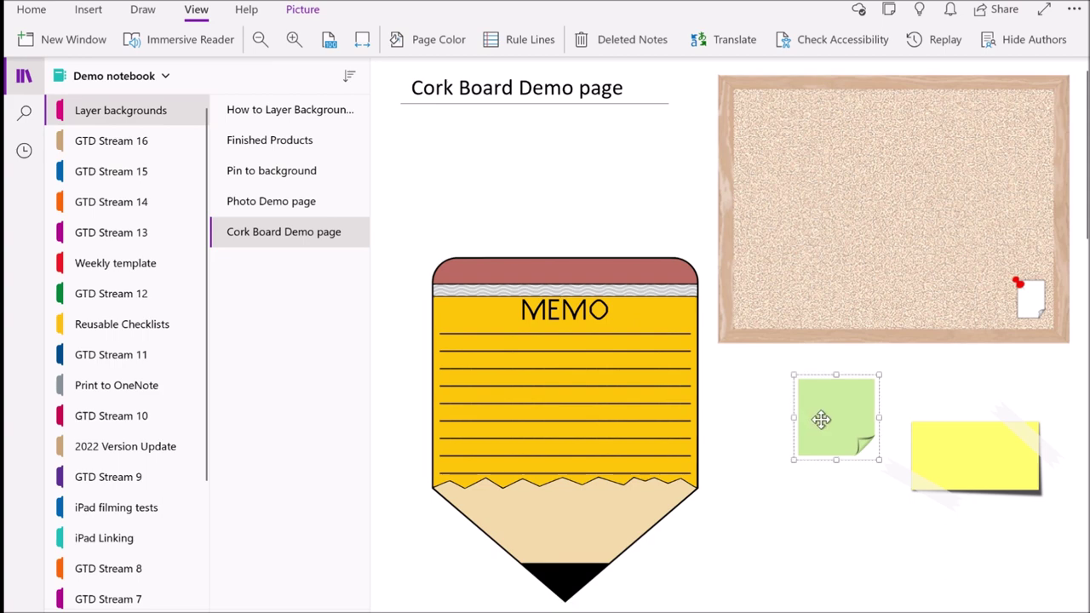
mouse_move(821, 419)
mouse_down()
mouse_move(805, 174)
mouse_move(822, 278)
mouse_move(823, 419)
mouse_up()
click(937, 455)
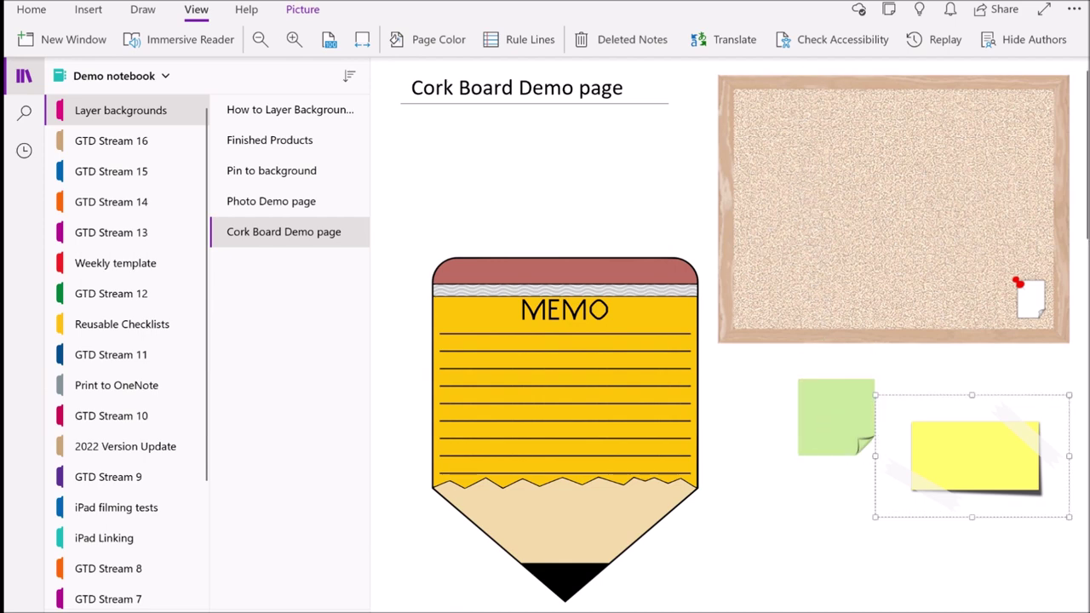
mouse_move(971, 462)
mouse_down()
mouse_move(906, 324)
mouse_move(881, 231)
mouse_move(939, 492)
mouse_move(701, 468)
mouse_move(597, 442)
mouse_move(979, 470)
mouse_move(898, 440)
mouse_up()
click(836, 417)
click(784, 362)
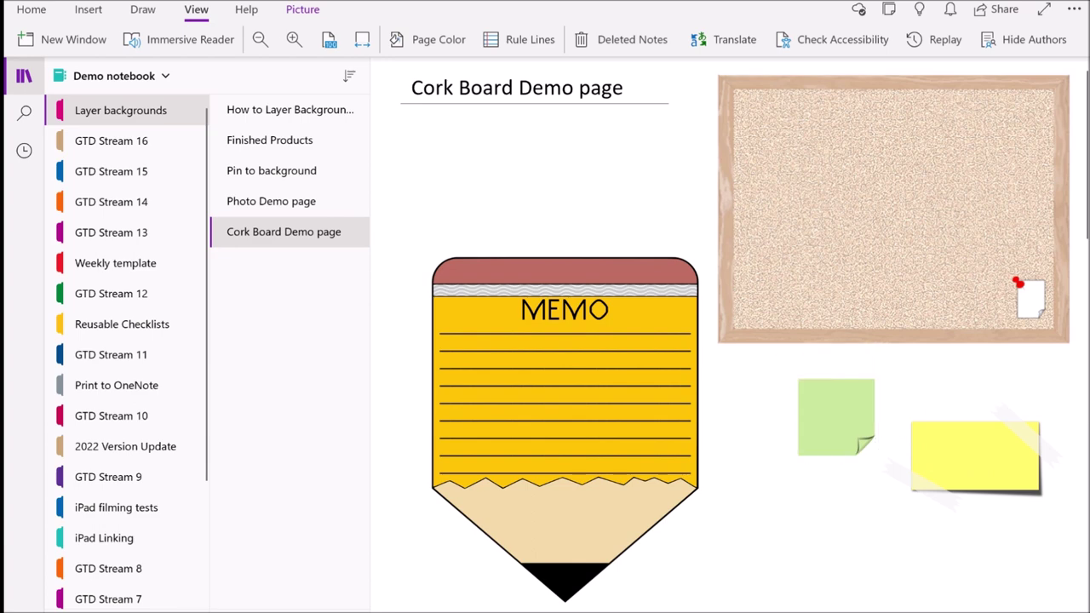
mouse_move(837, 417)
mouse_down()
mouse_move(754, 417)
mouse_move(837, 417)
mouse_up()
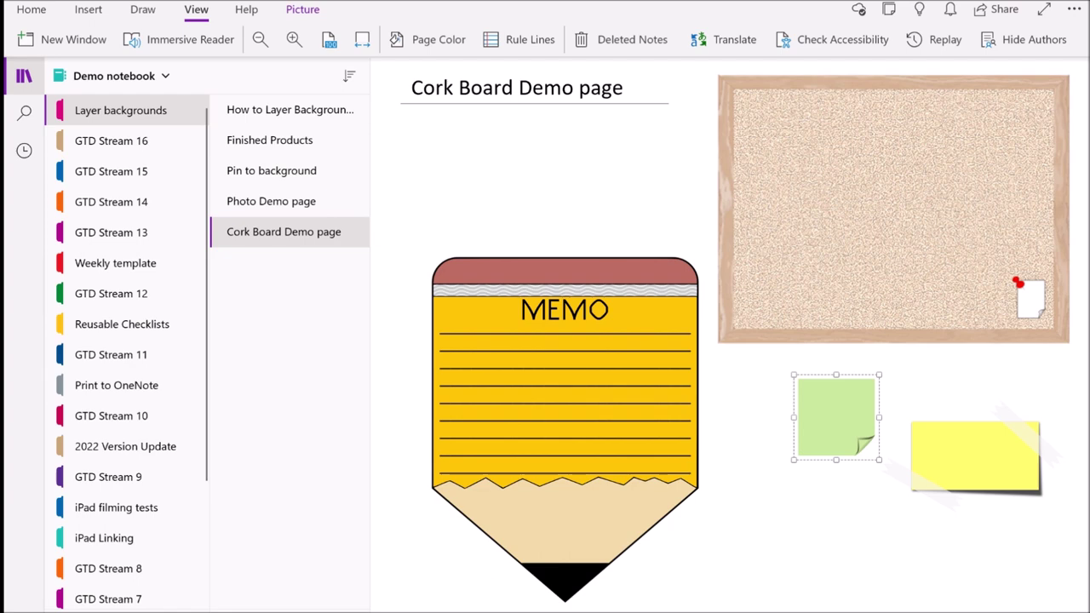
Move the pencil memo picture further down the page and place the cork board directly beneath the page title.
click(565, 392)
drag(564, 392, 565, 596)
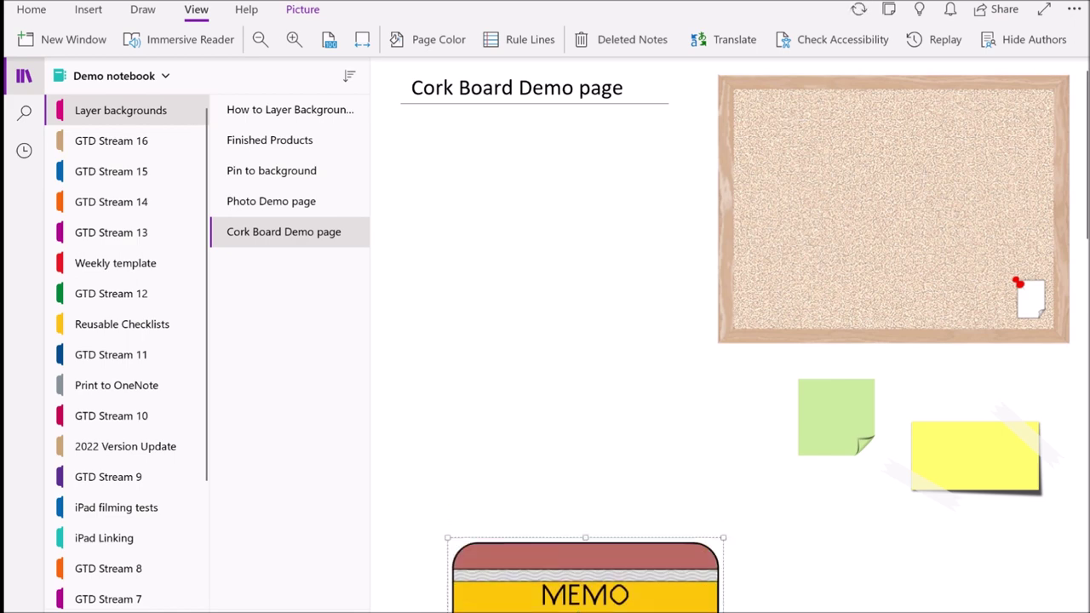
click(886, 182)
drag(886, 183, 655, 227)
click(697, 450)
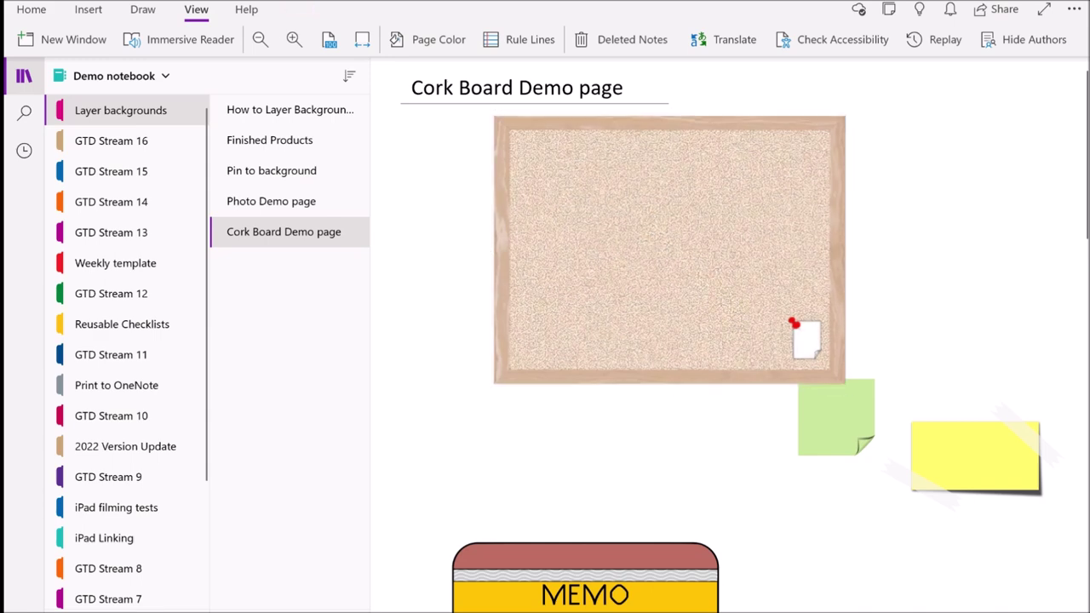
Move the taped yellow note picture onto the lower-left area of the cork board.
click(843, 422)
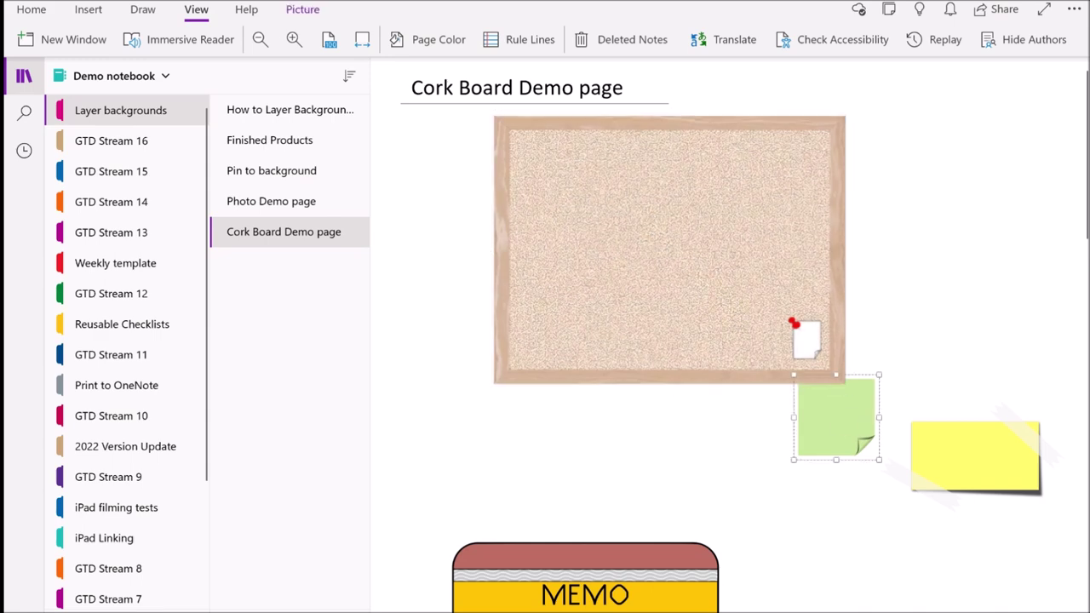
click(966, 455)
drag(966, 455, 622, 308)
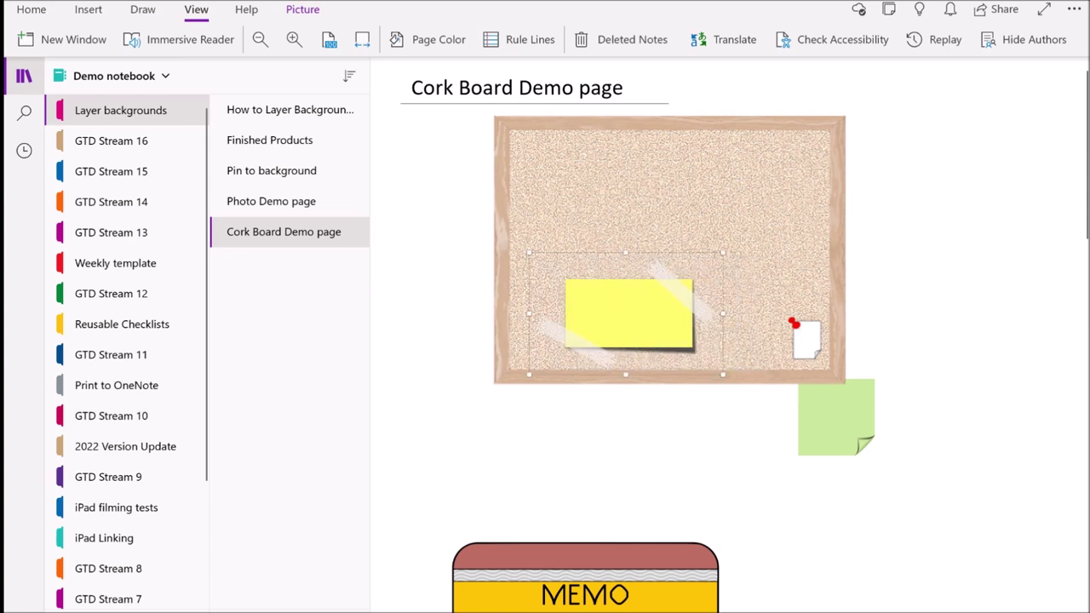
Move the green sticky note clear of the cork board and paste a copy of it below and to its right.
click(844, 419)
drag(844, 418, 852, 452)
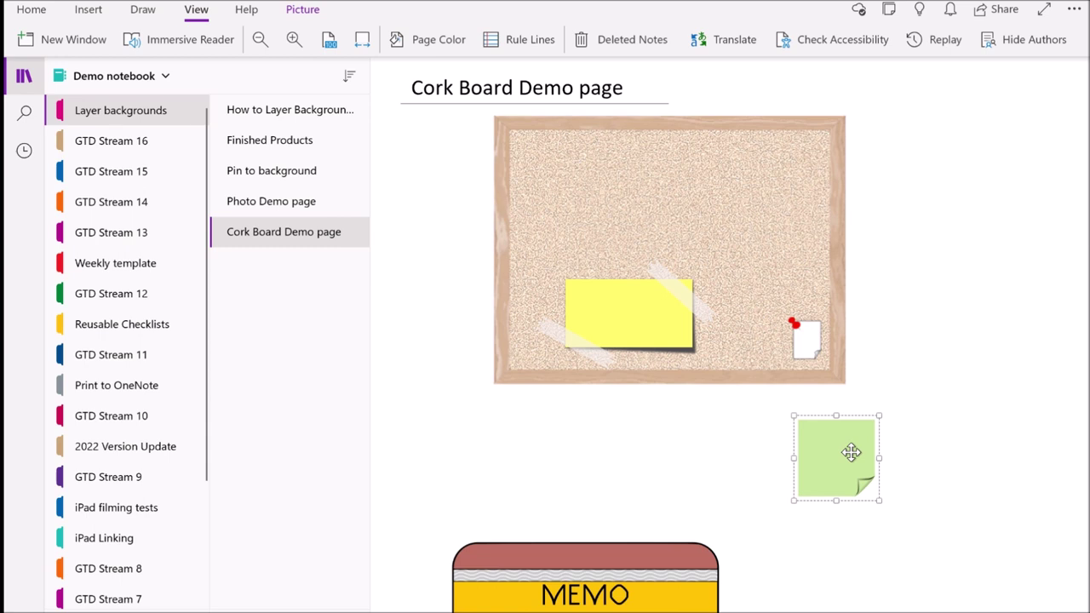
right_click(851, 452)
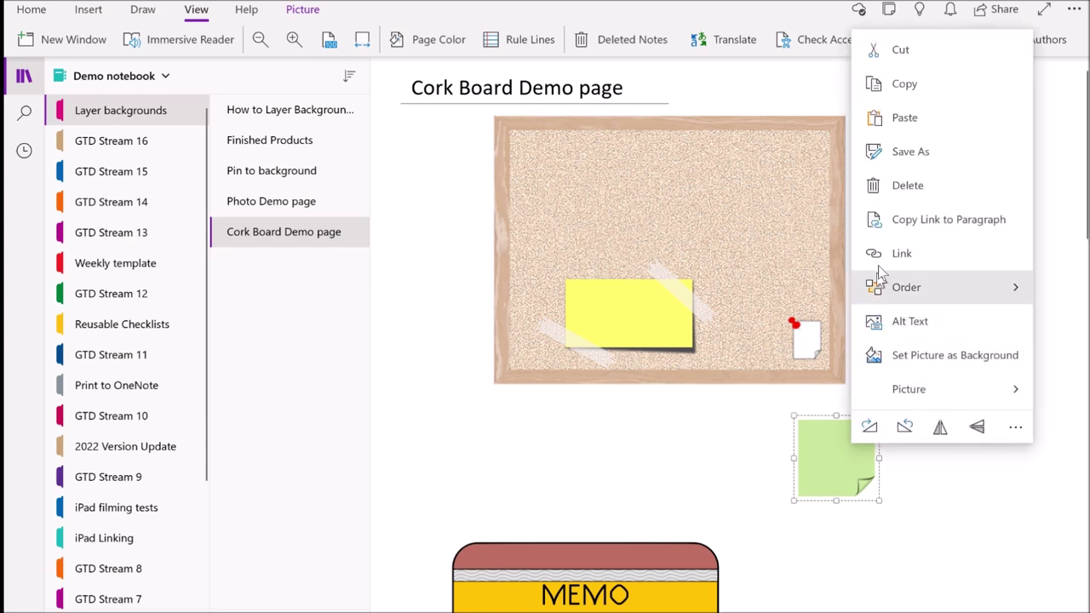
click(898, 94)
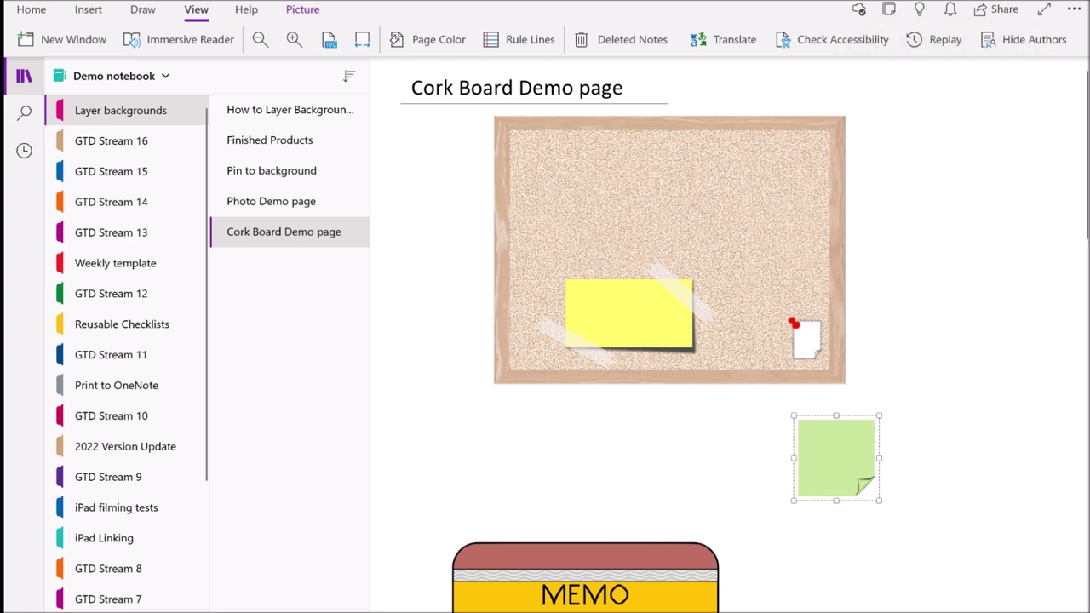
click(901, 531)
right_click(901, 531)
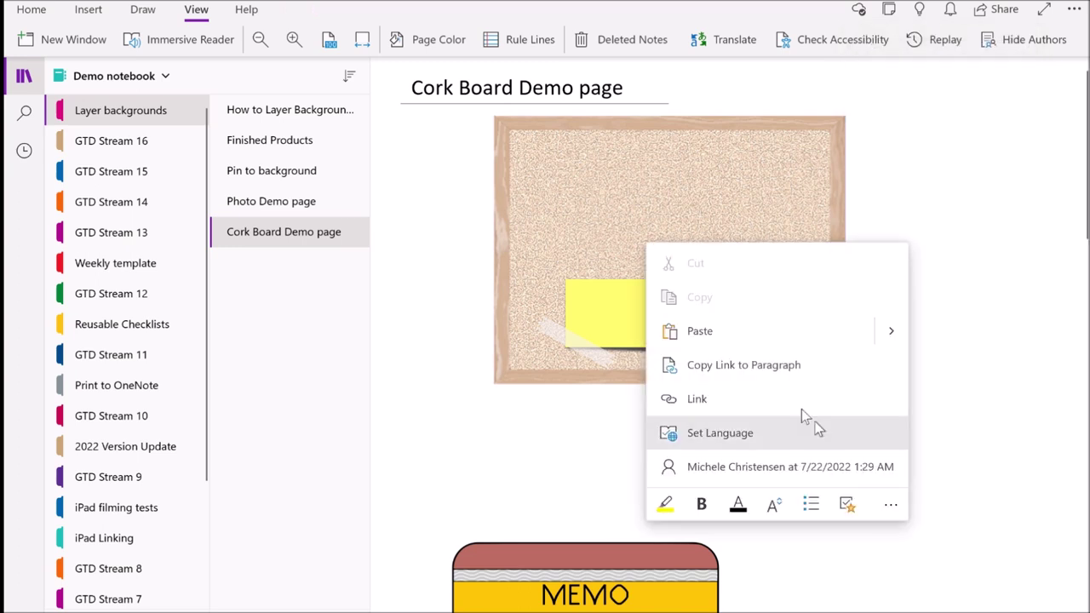
click(787, 340)
Place the two green sticky notes side by side on the upper half of the cork board.
click(827, 455)
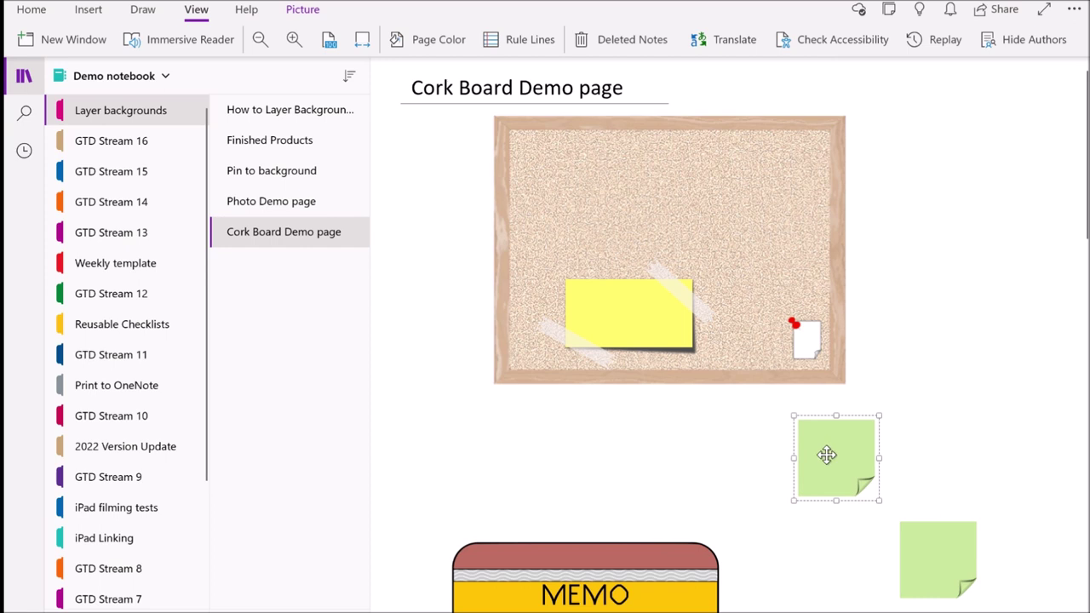
mouse_move(827, 455)
mouse_down()
mouse_move(718, 353)
mouse_move(677, 274)
mouse_move(849, 392)
mouse_move(849, 473)
mouse_move(694, 557)
mouse_move(847, 463)
mouse_move(826, 453)
mouse_up()
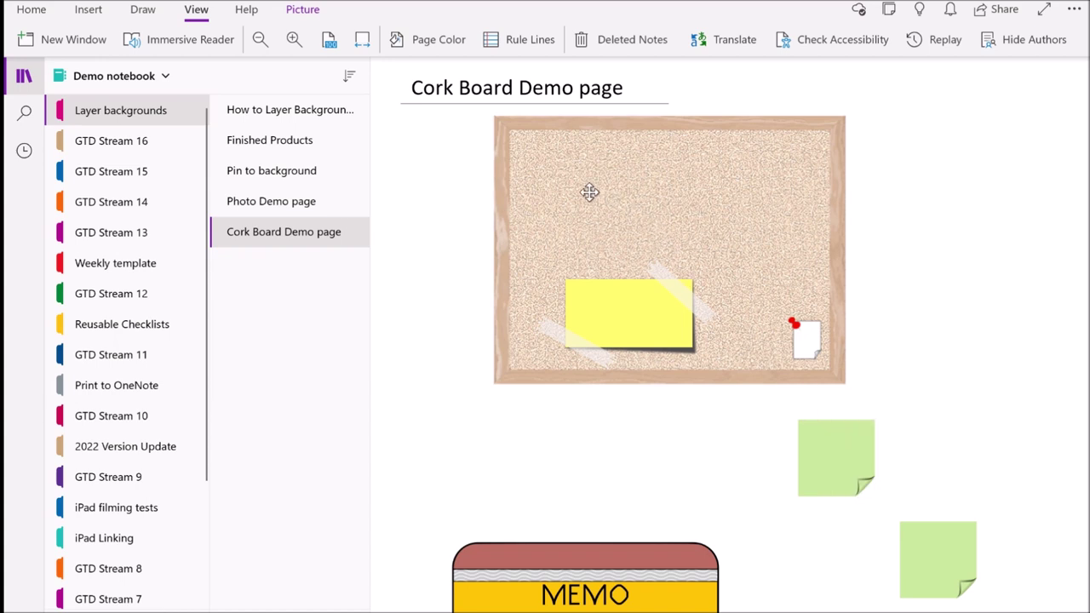
drag(590, 193, 591, 193)
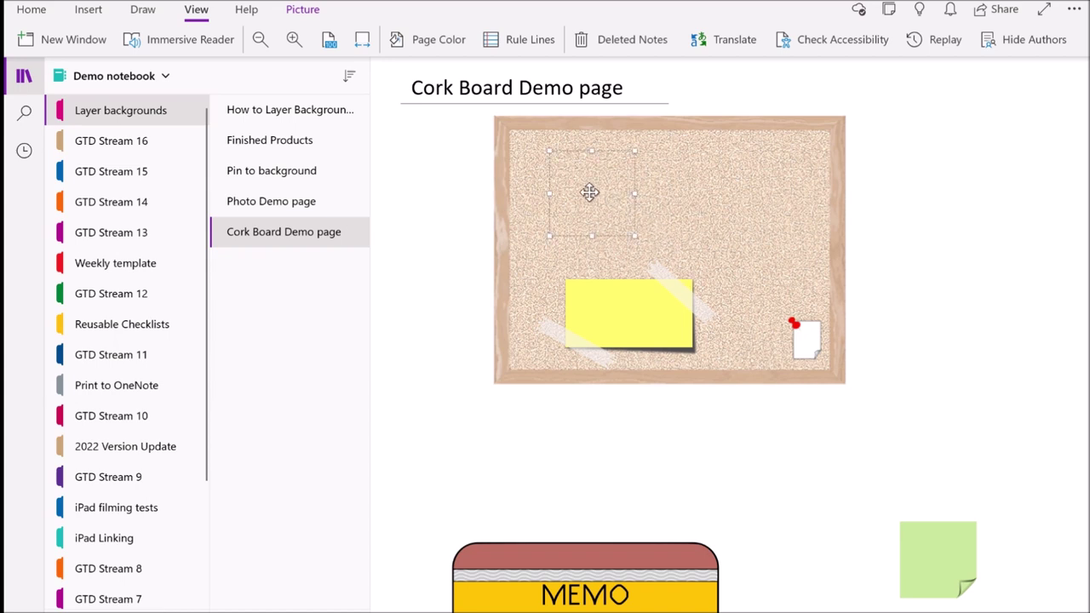
drag(937, 560, 734, 193)
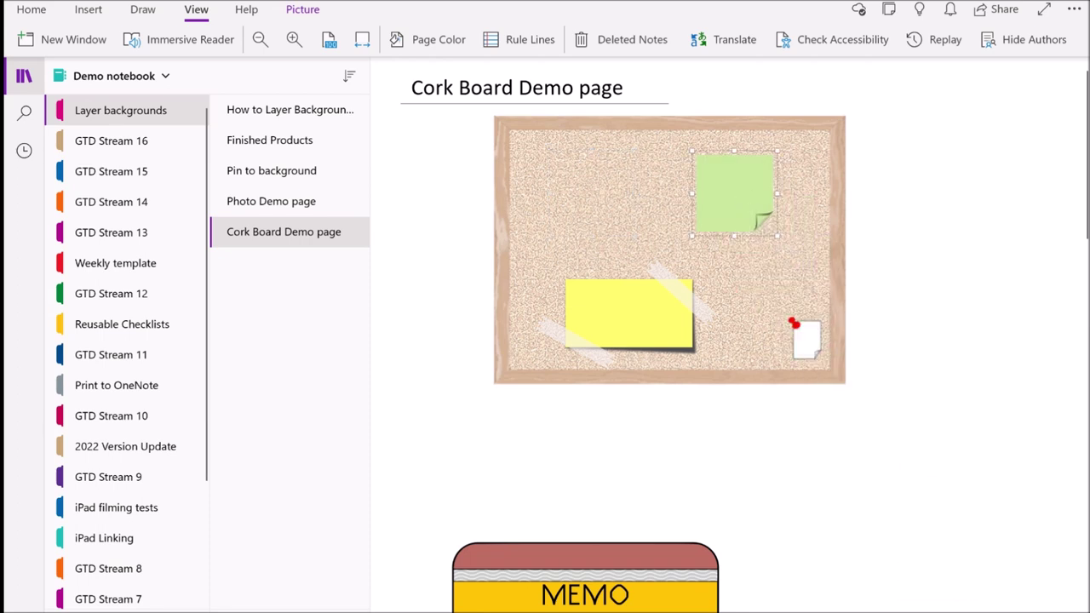
click(740, 188)
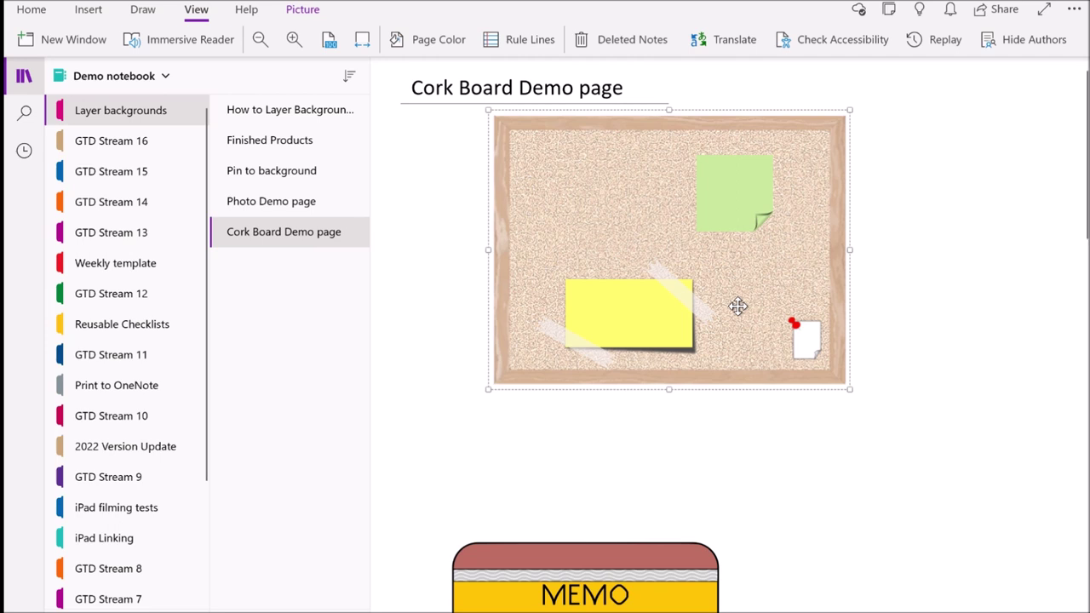
Send the cork board behind all the notes by setting it as background and releasing it again.
right_click(738, 309)
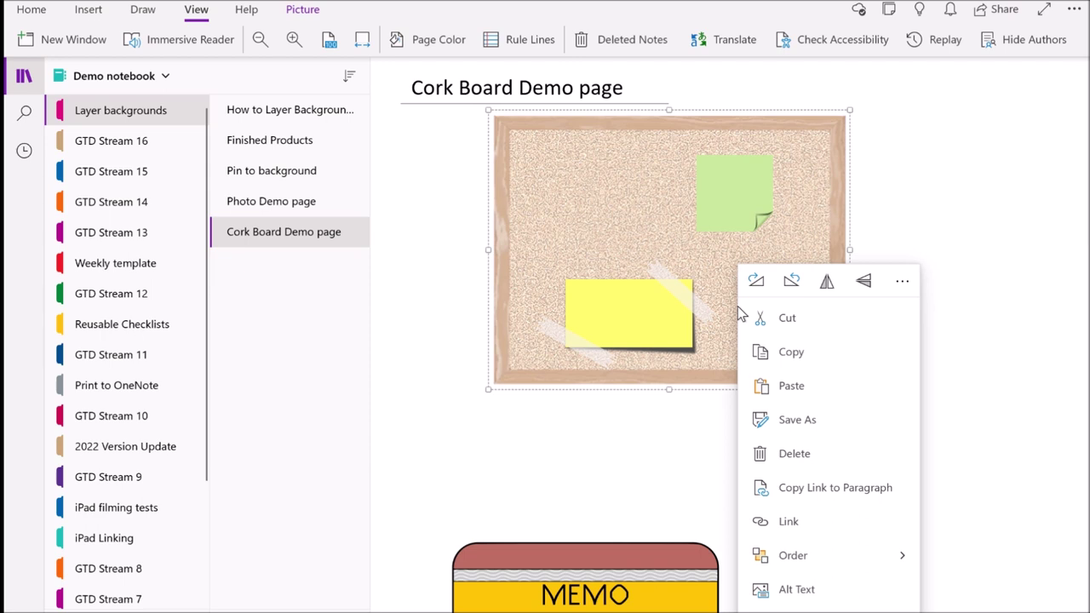
click(828, 610)
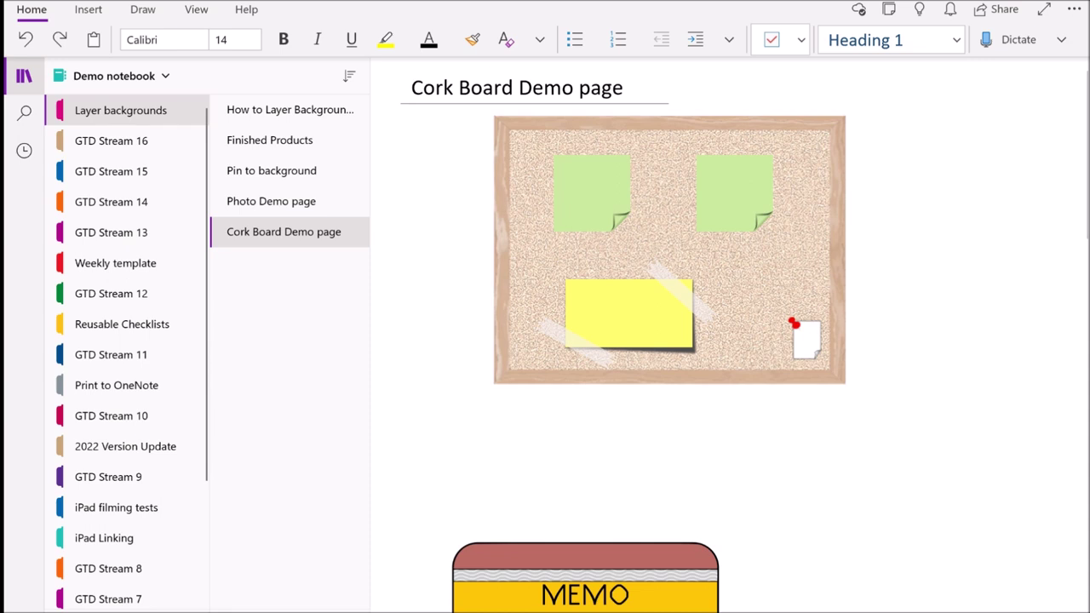
right_click(820, 141)
click(847, 311)
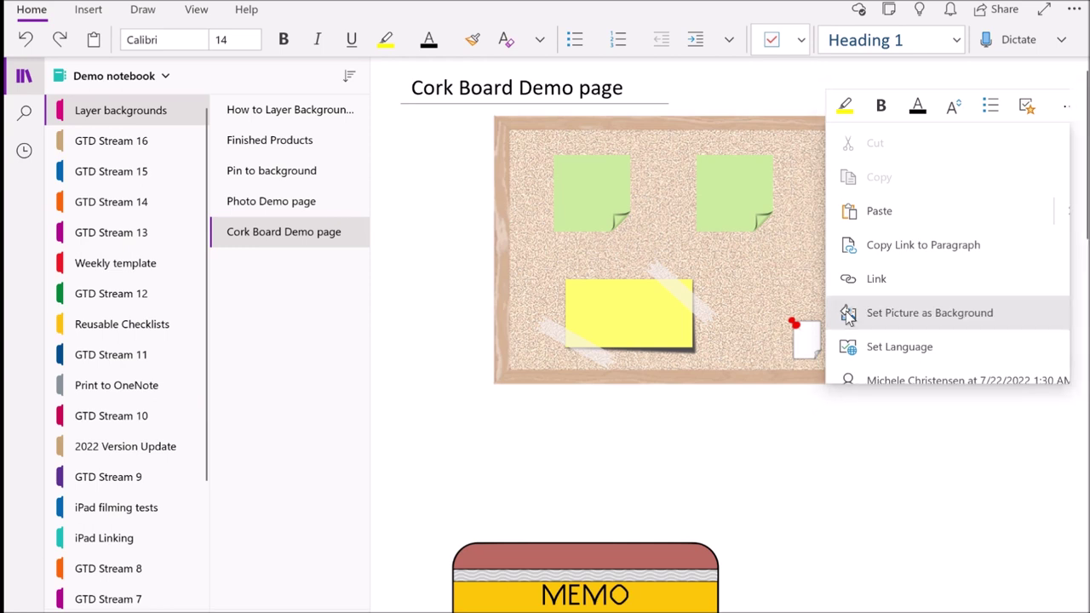
click(849, 314)
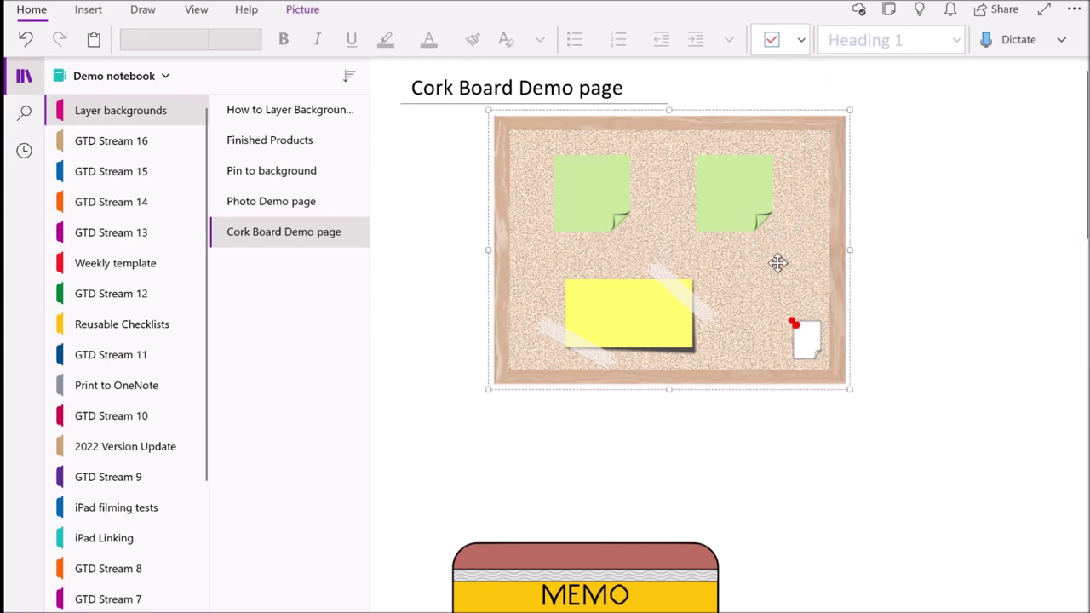
Select the individual notes on the cork board and set the taped yellow note picture as background.
click(674, 303)
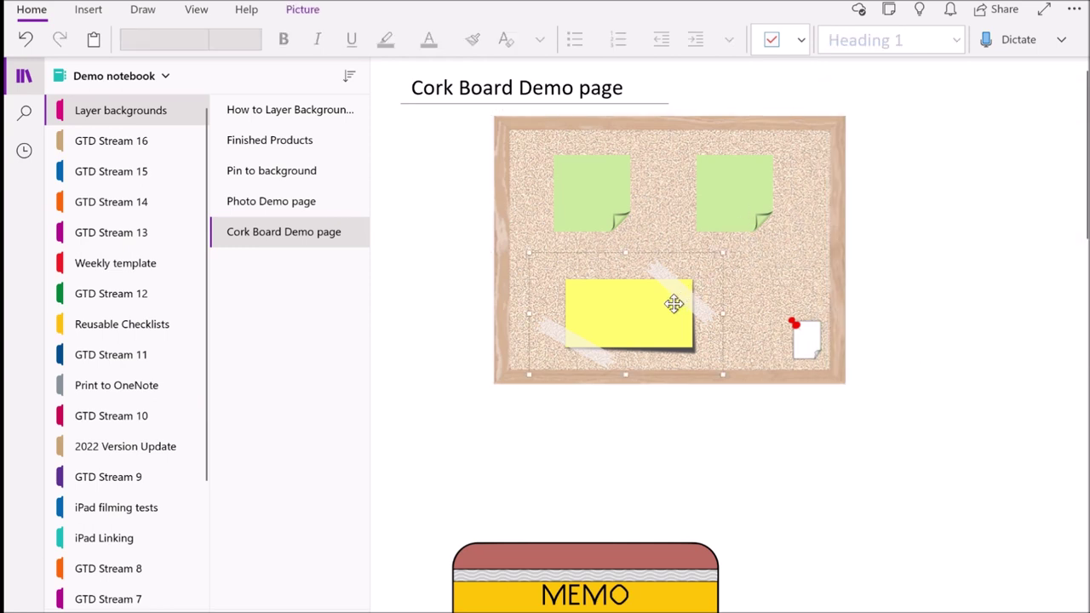
click(588, 193)
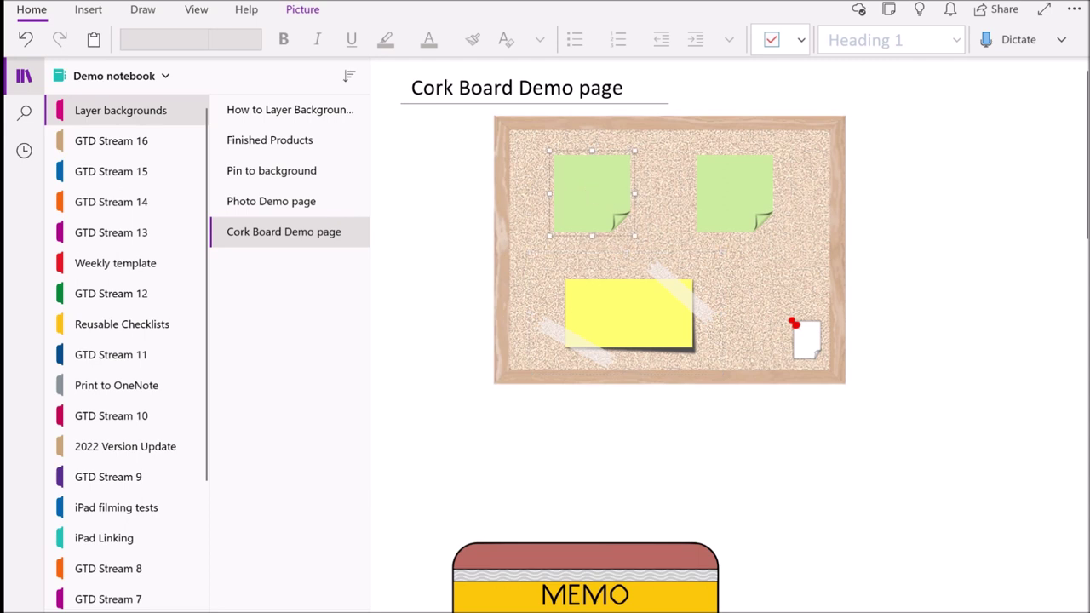
click(731, 193)
click(592, 193)
click(628, 312)
right_click(620, 298)
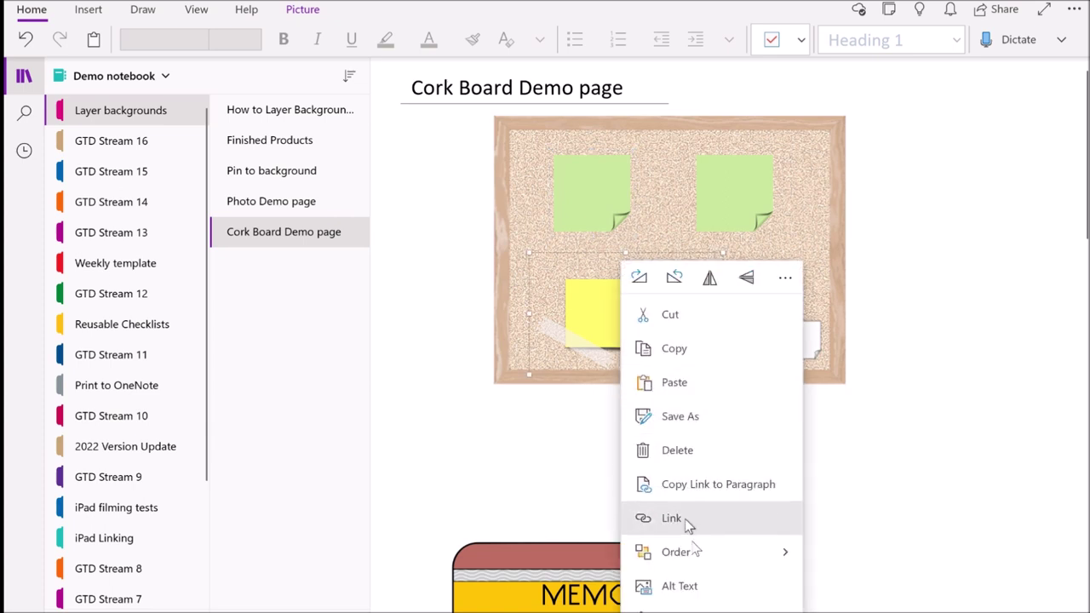
click(706, 608)
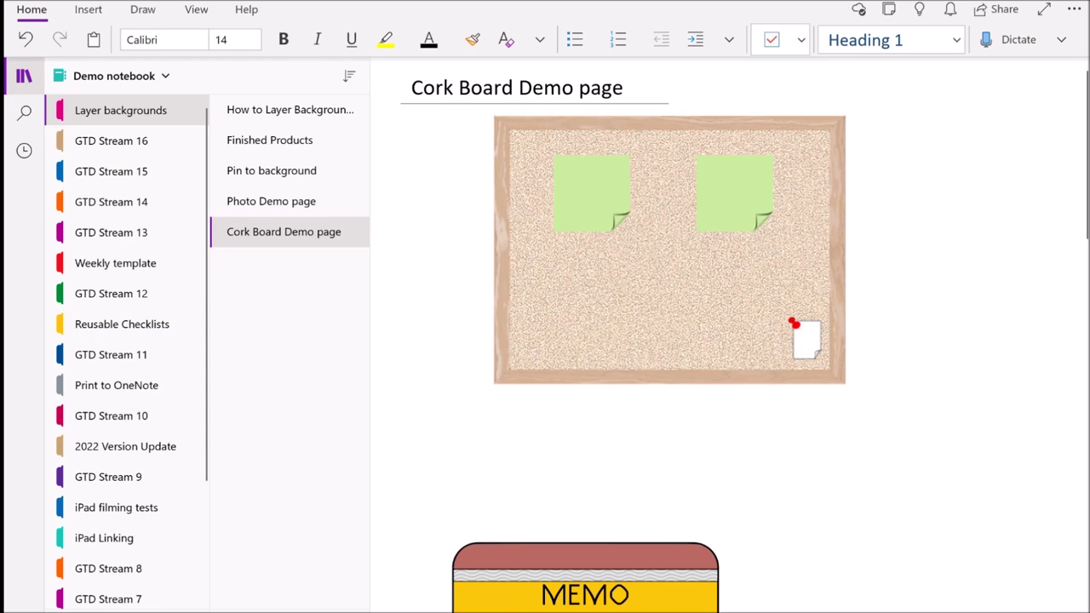
Set both green sticky note pictures as background, the left one first.
click(592, 192)
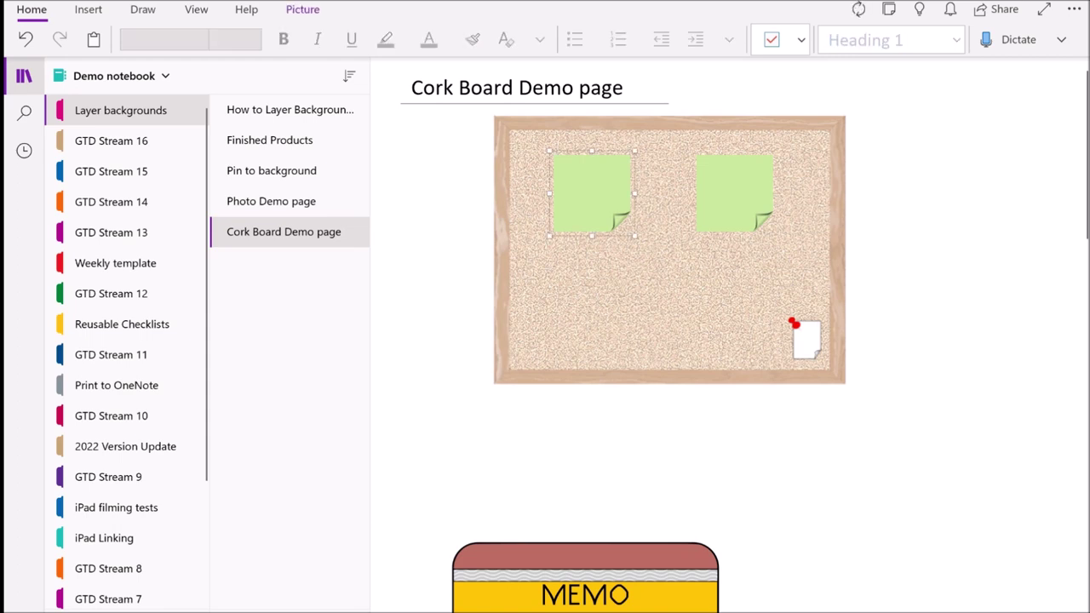
right_click(583, 177)
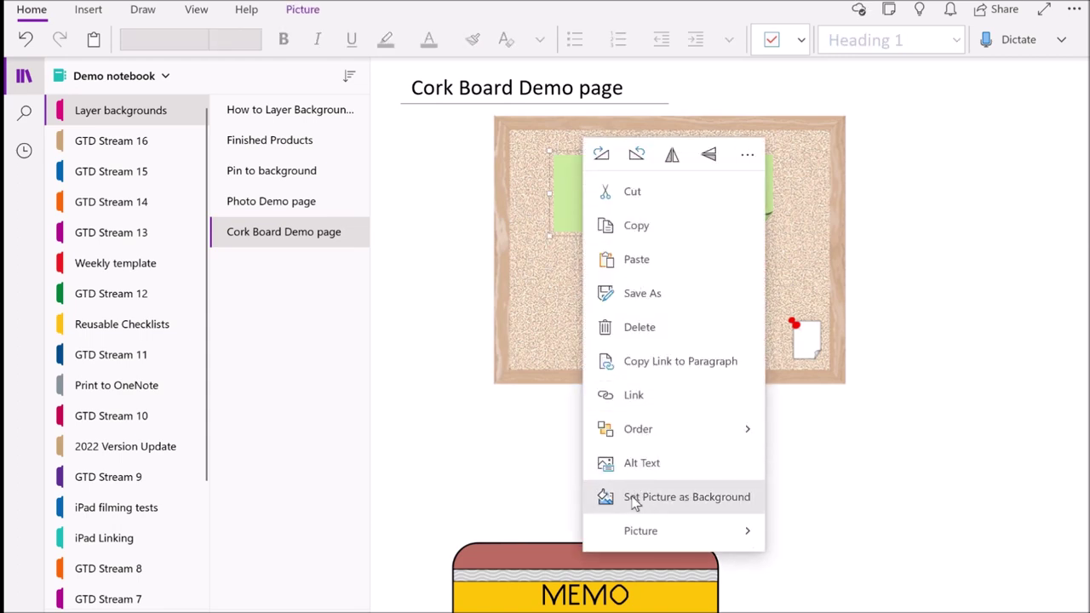
click(601, 501)
click(759, 218)
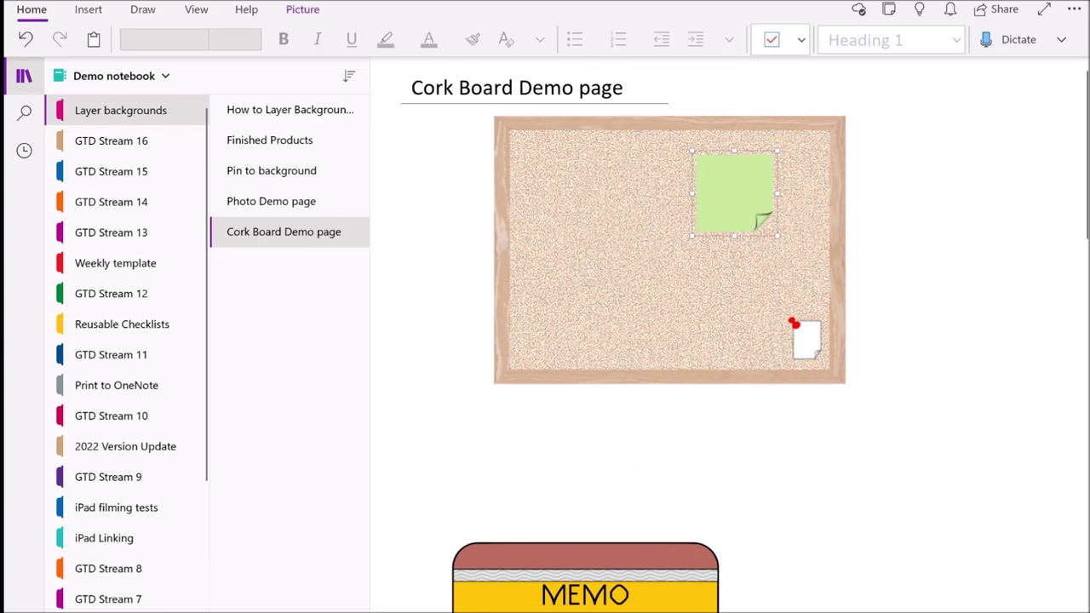
right_click(731, 212)
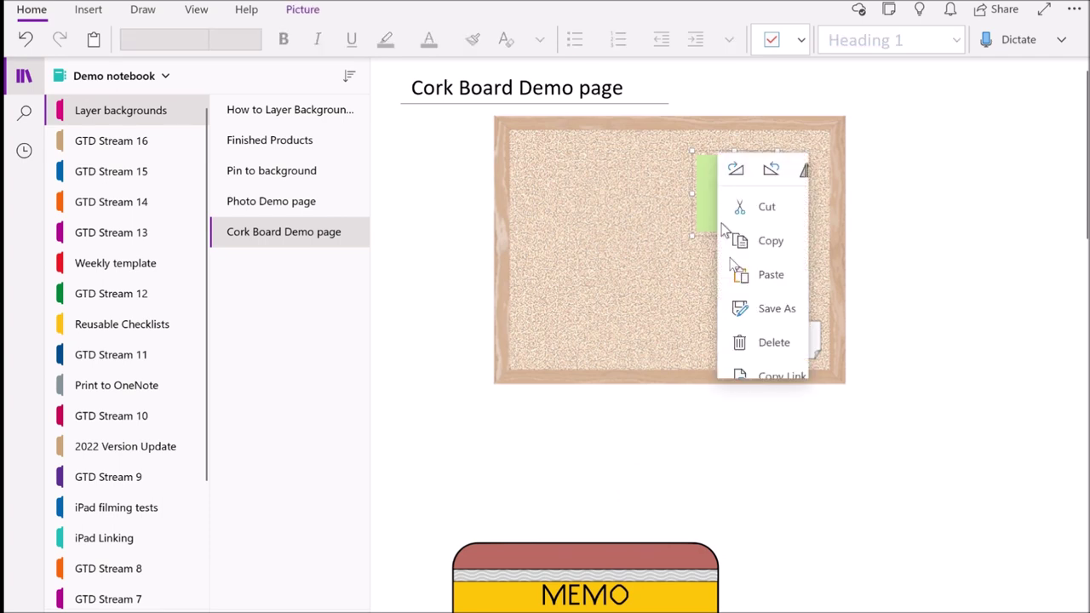
click(766, 510)
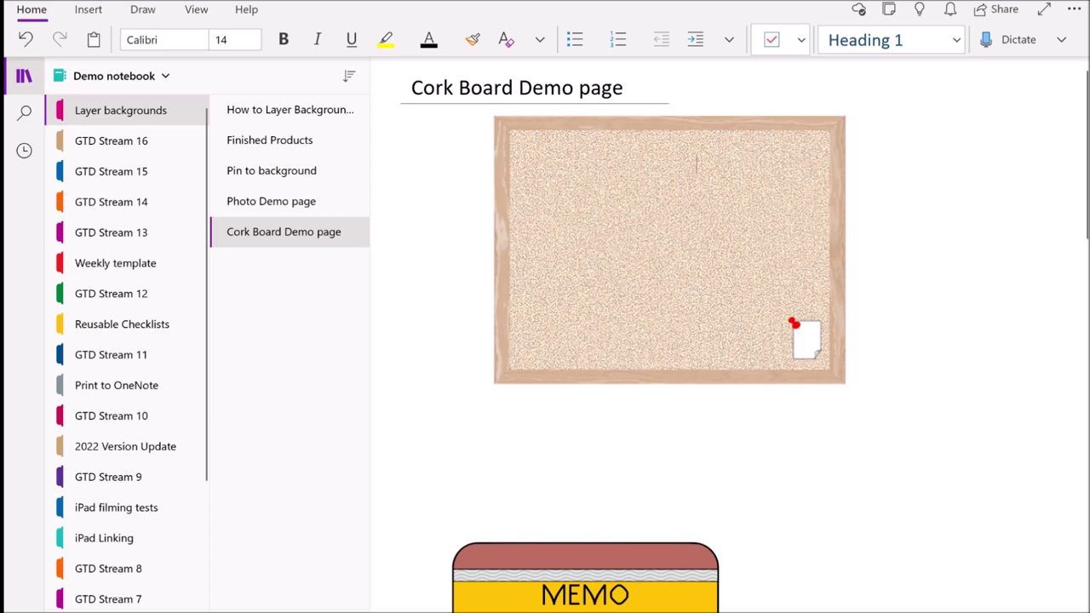
Set the cork board picture as background so it layers beneath the three notes.
click(669, 250)
key(shift+F10)
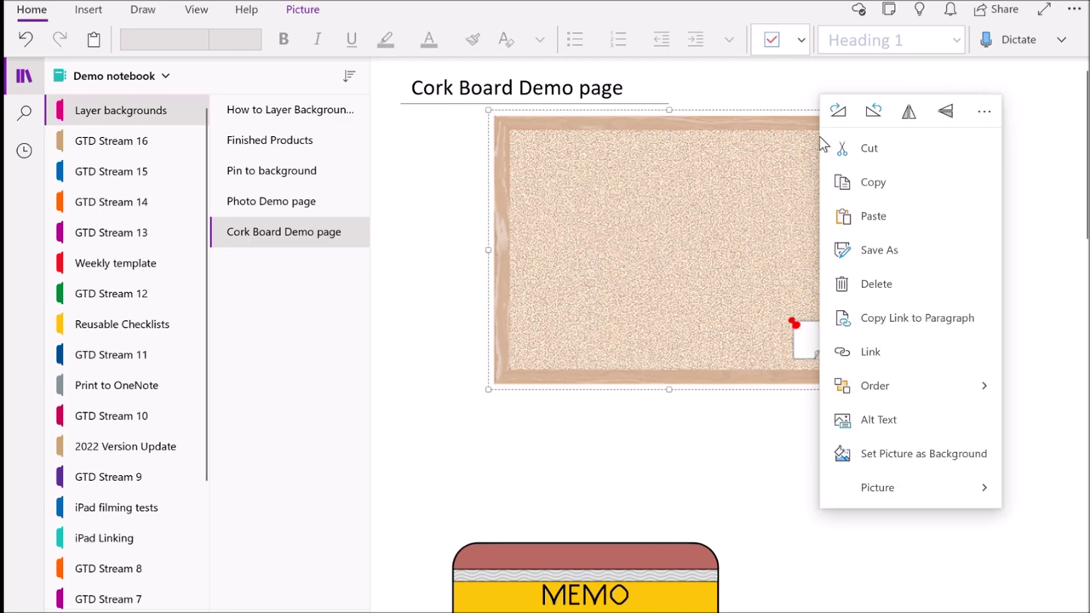
click(852, 442)
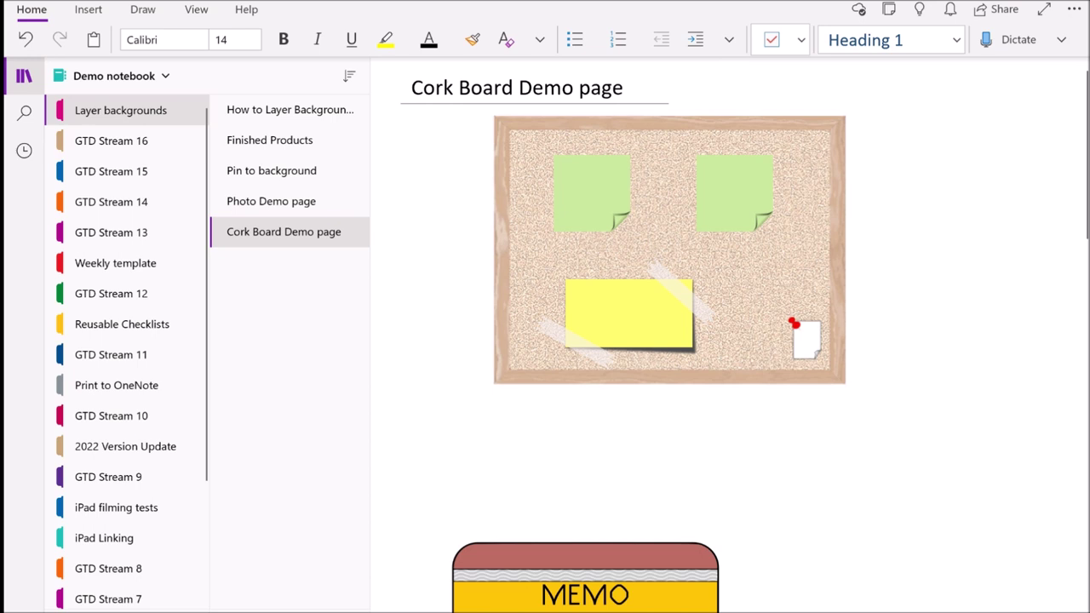
Add the text "type" on the left green note, "write" on the right green note and "Note!" on the yellow note.
click(574, 186)
text(type)
click(718, 185)
text(write)
click(615, 307)
text(note!)
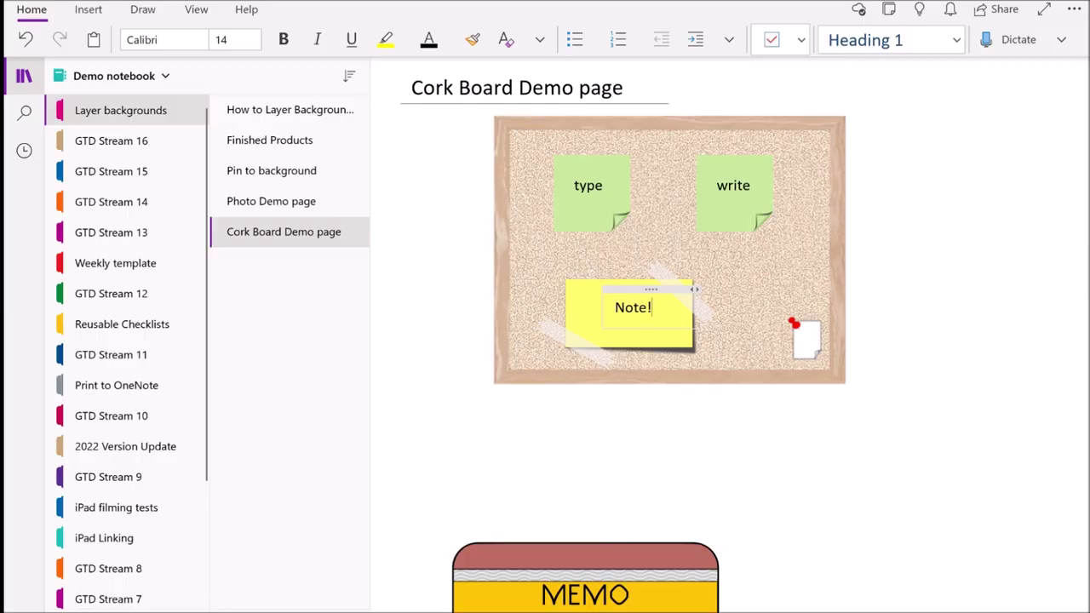